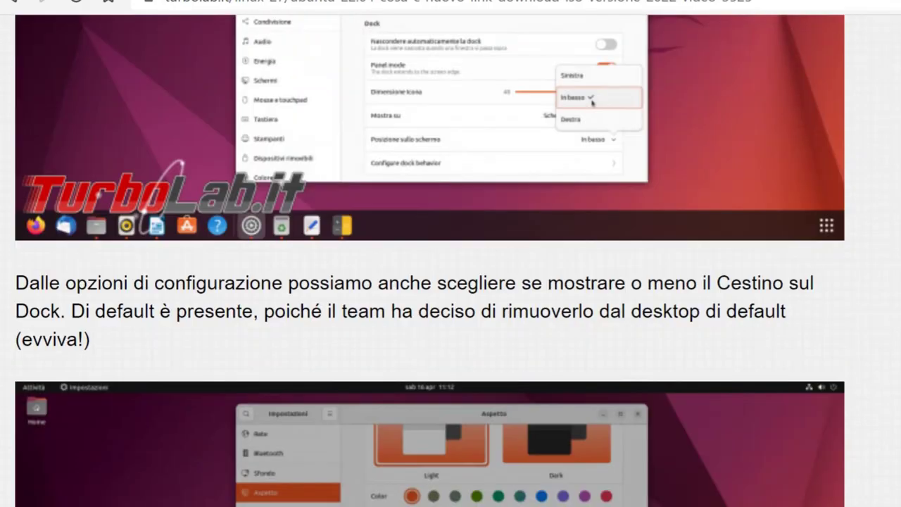
Skim the Ubuntu 22.04 article and read the version numbering section of the Ubuntu release cycle page
scroll(451, 253, down, 20)
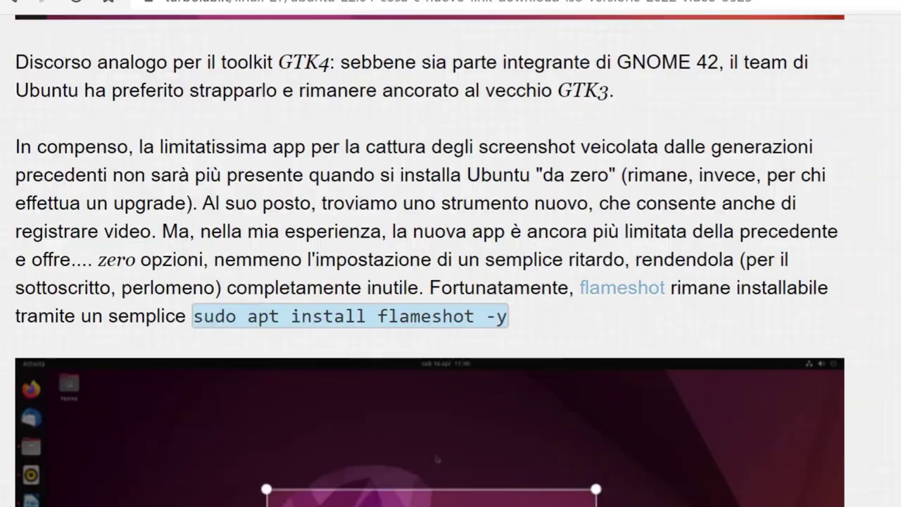
scroll(450, 253, down, 20)
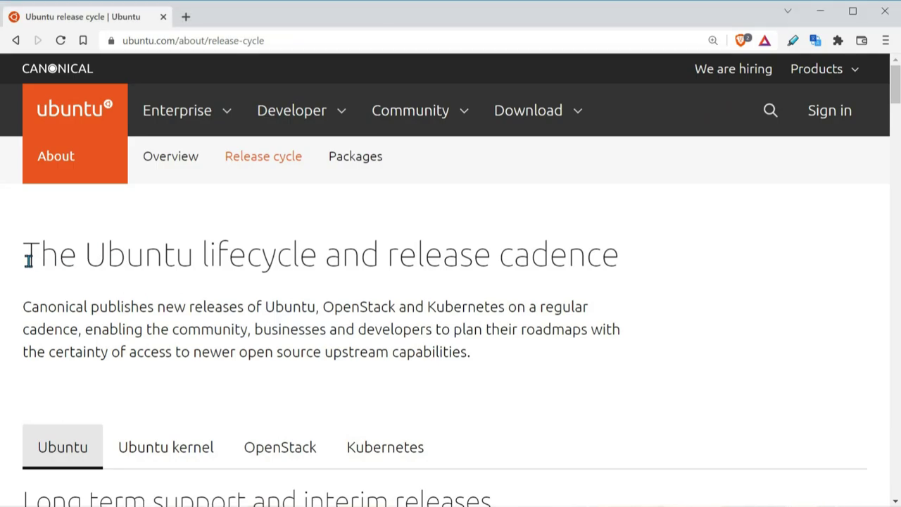
drag(28, 261, 630, 263)
scroll(358, 260, down, 5)
scroll(359, 260, down, 5)
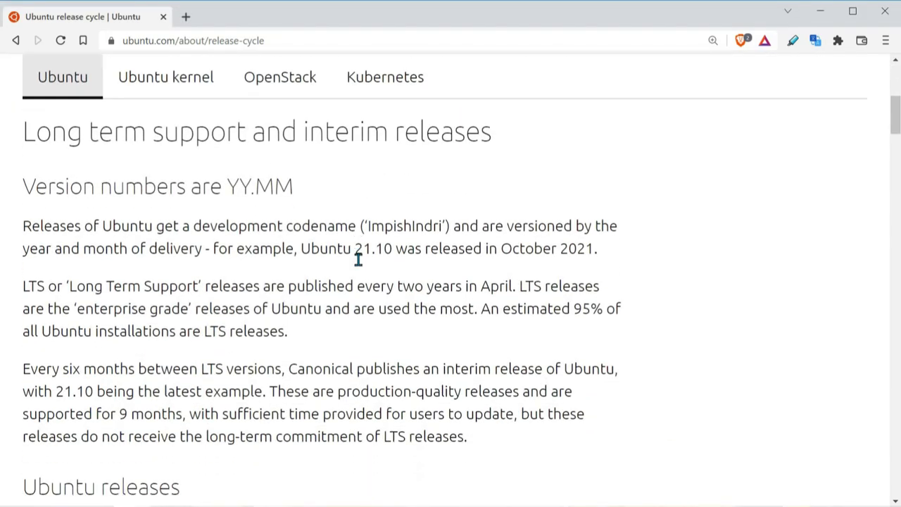
drag(23, 207, 186, 205)
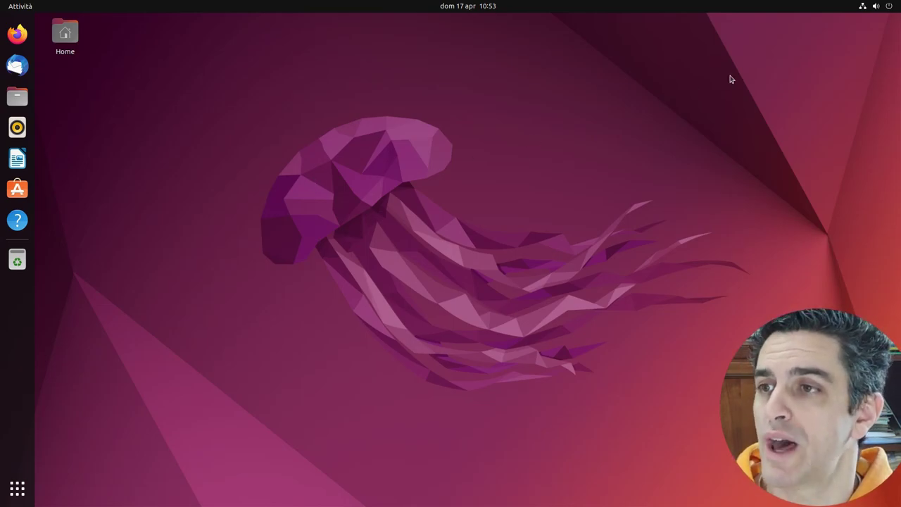
Look through the Ubuntu desktop's system menu and its calendar and notification panel, closing each one
click(888, 6)
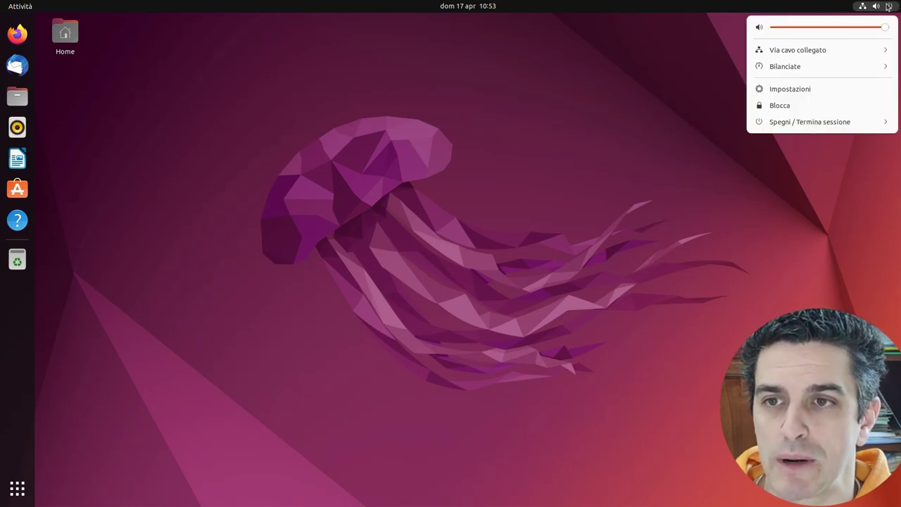
click(600, 60)
click(468, 7)
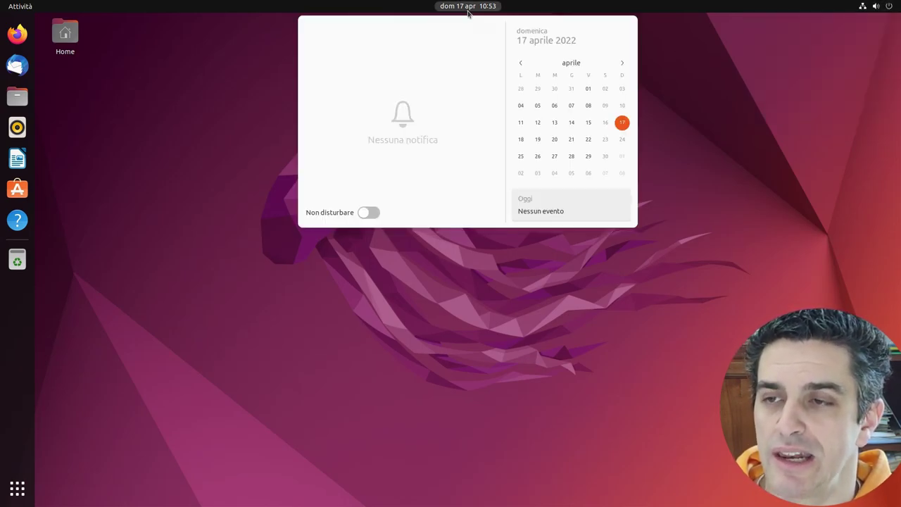
click(189, 61)
click(449, 9)
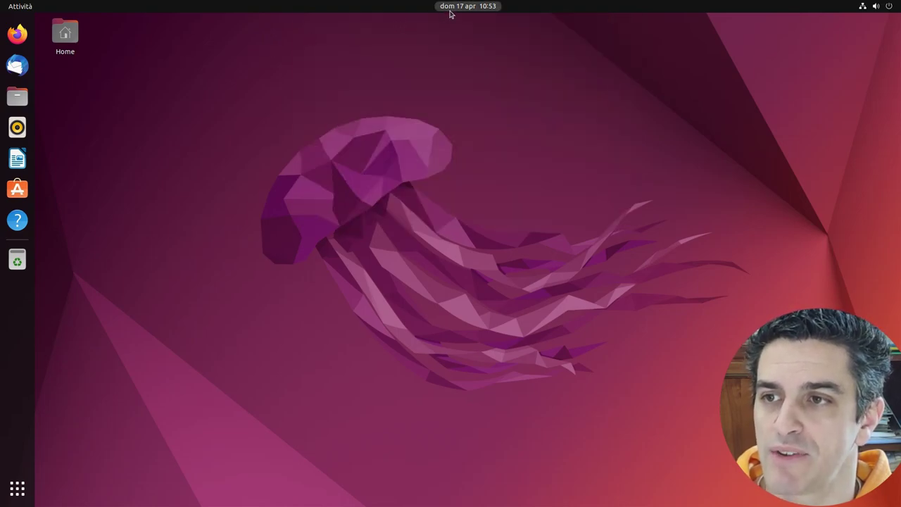
click(239, 88)
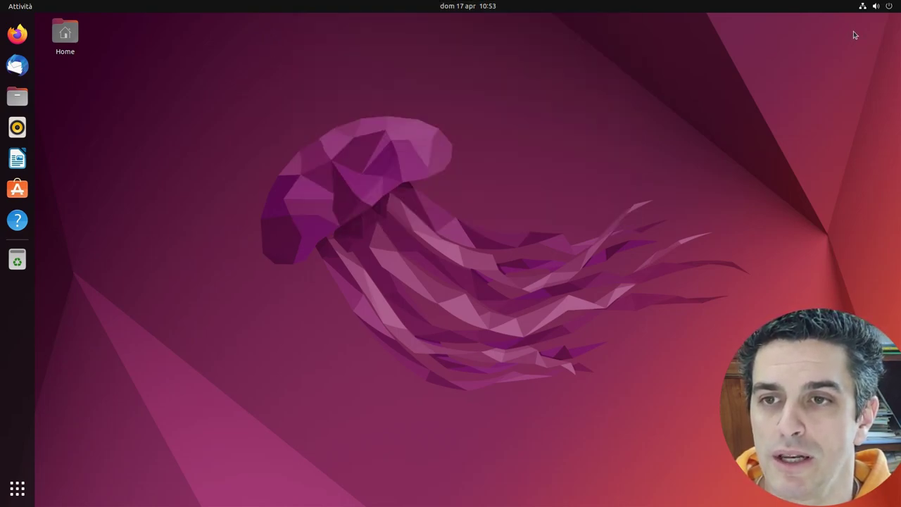
click(871, 7)
click(405, 188)
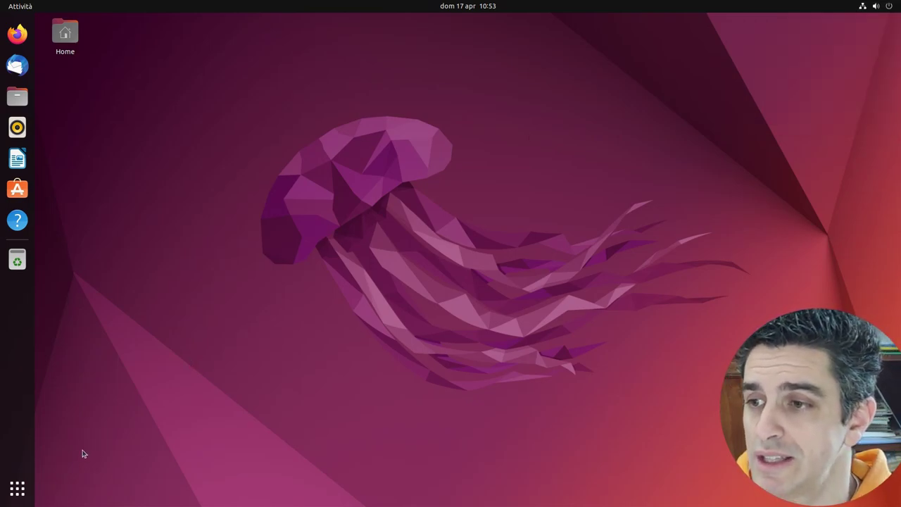
Browse the application grid, place Calcolatrice before Video, and move Editor di testo to the second row before Driver aggiuntivi
click(19, 488)
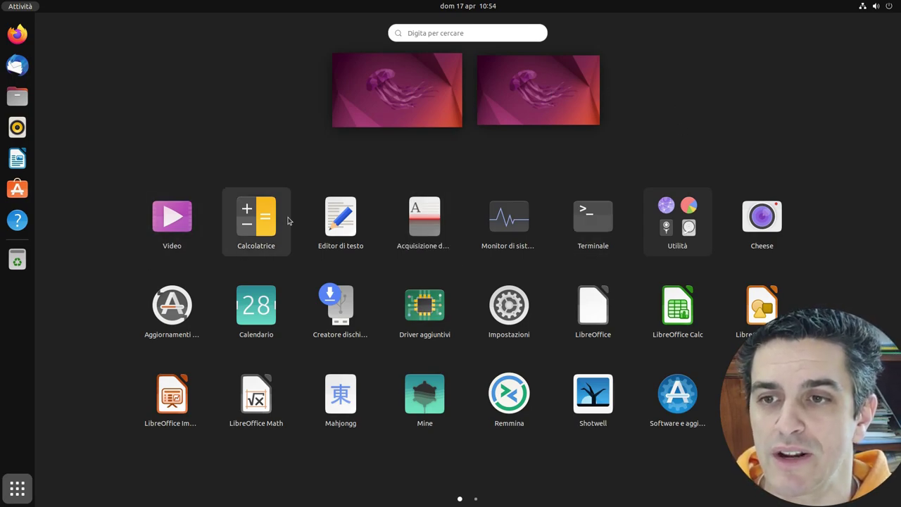
click(888, 282)
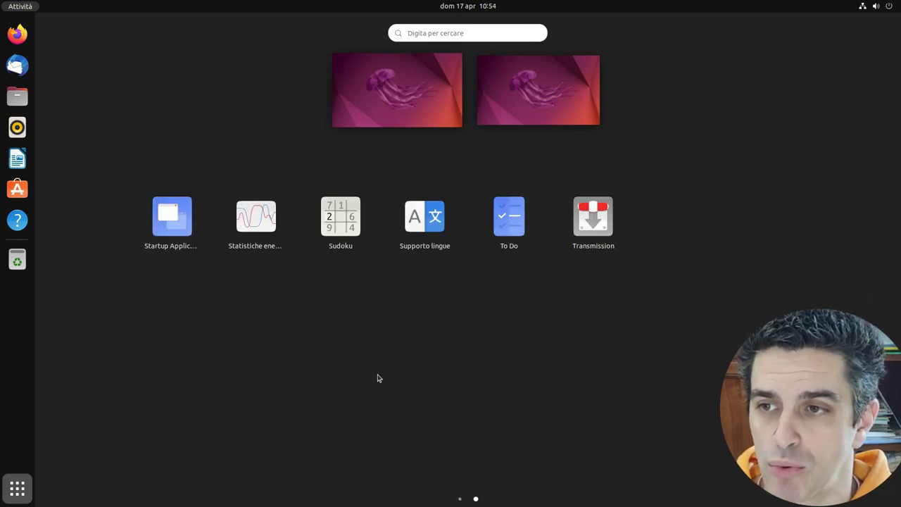
scroll(377, 378, up, 1)
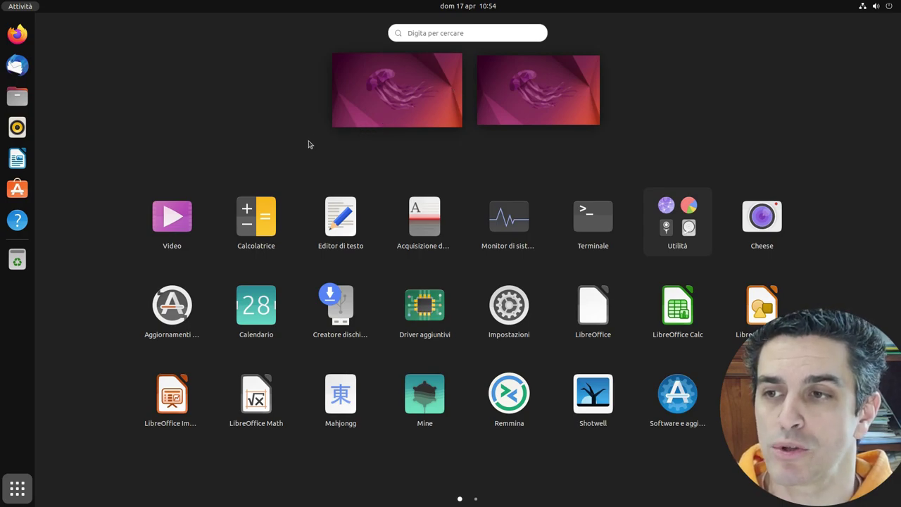
drag(247, 232, 282, 223)
drag(341, 218, 355, 304)
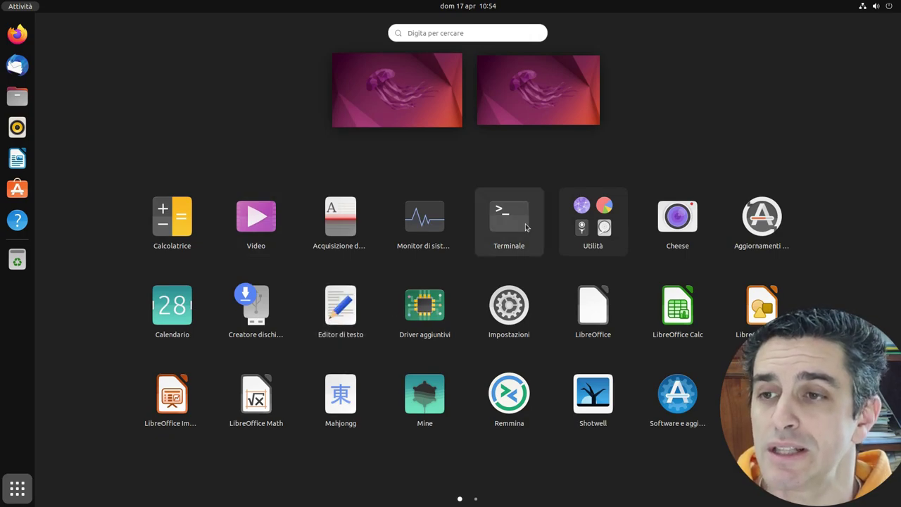
Launch Acquisizione documenti in the first workspace, Monitor di sistema in the second and Terminale in the third
drag(341, 218, 413, 87)
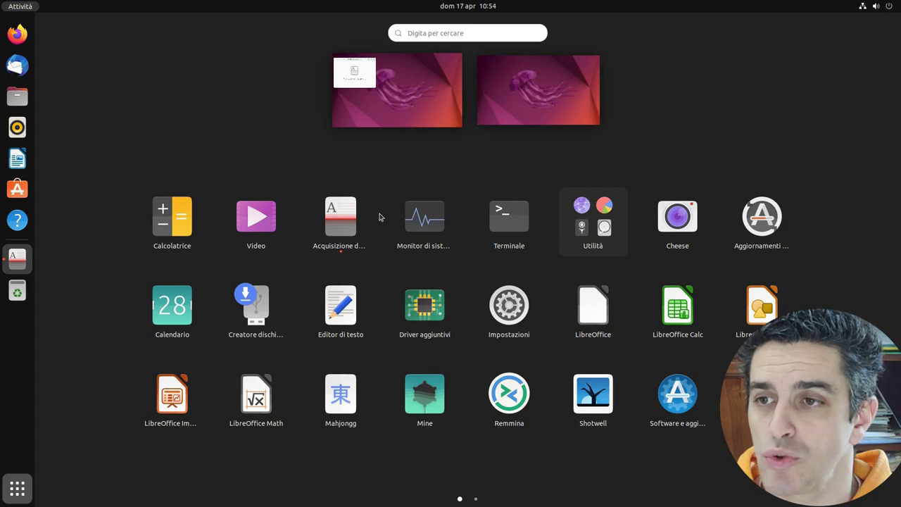
drag(434, 238, 513, 102)
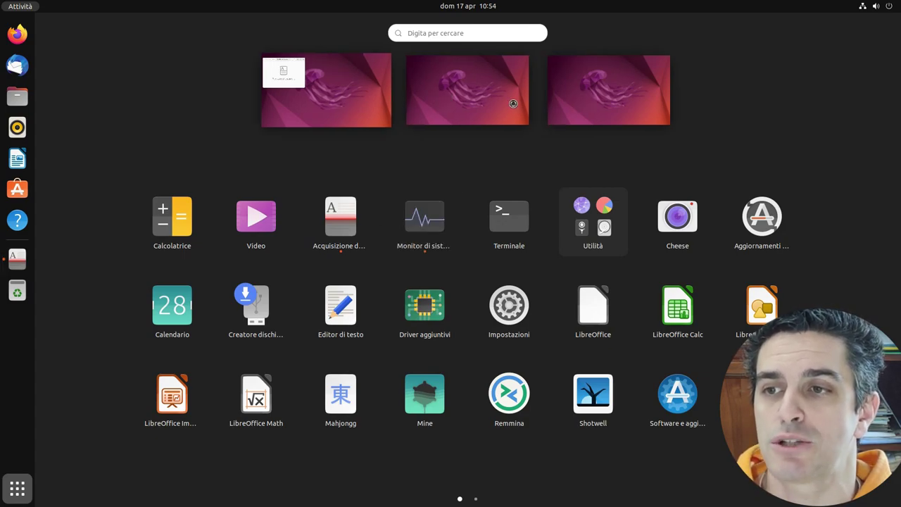
drag(515, 239, 581, 96)
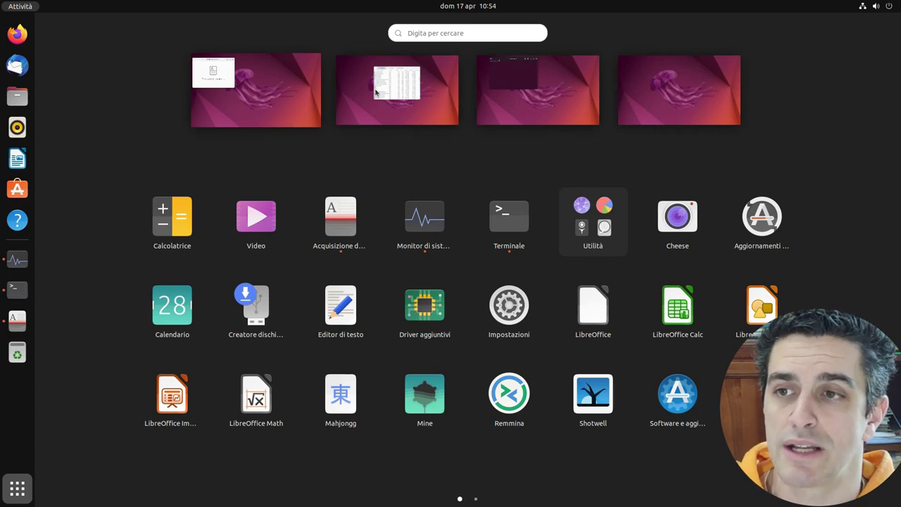
View the first workspace, then show the activities overview and move through its workspaces
click(268, 113)
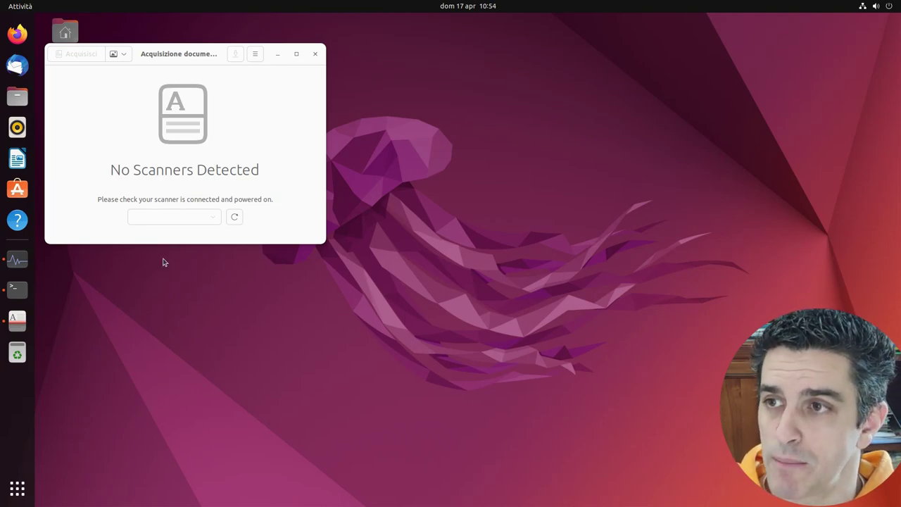
key(super)
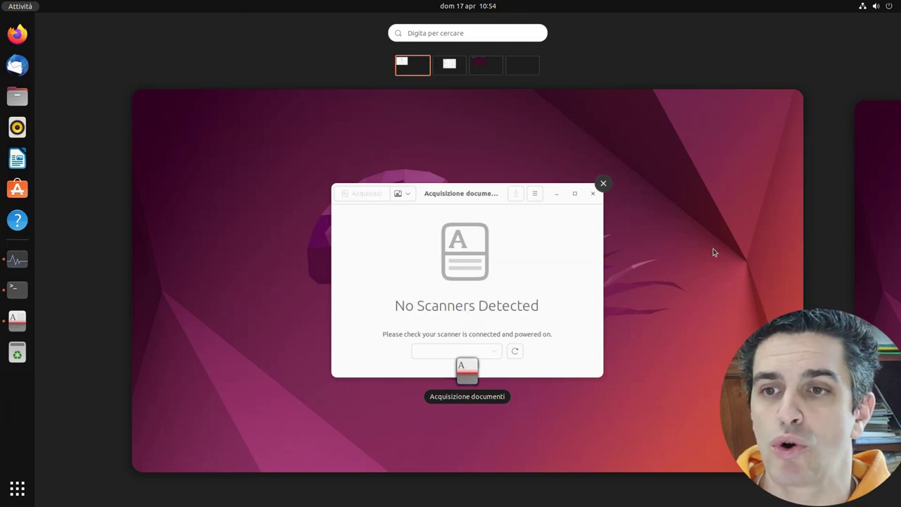
scroll(764, 258, down, 1)
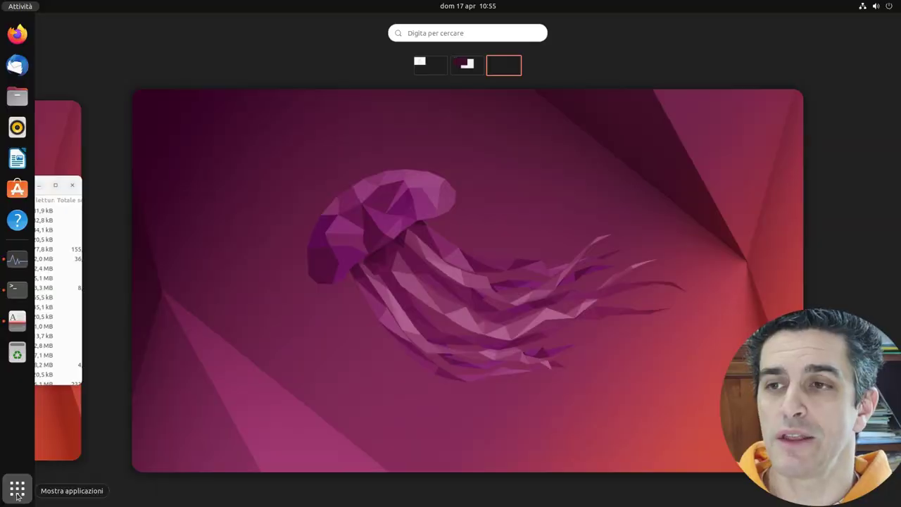
Rearrange the workspaces so Monitor di sistema is in the first, Acquisizione documenti in the second and Terminale in the third
click(17, 489)
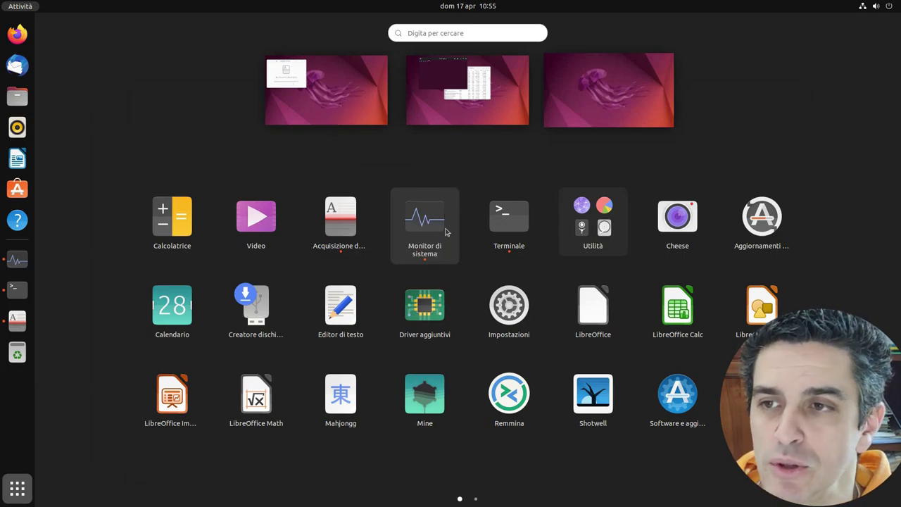
drag(294, 74, 432, 104)
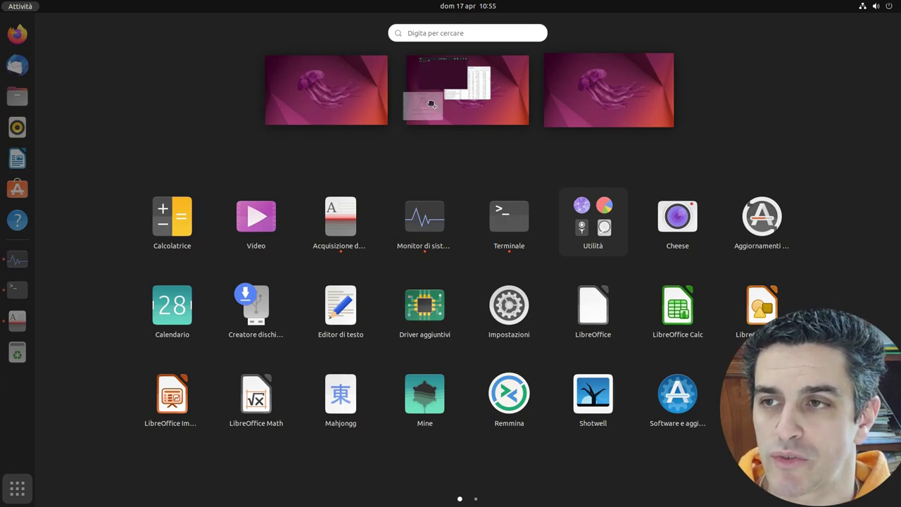
drag(600, 91, 598, 91)
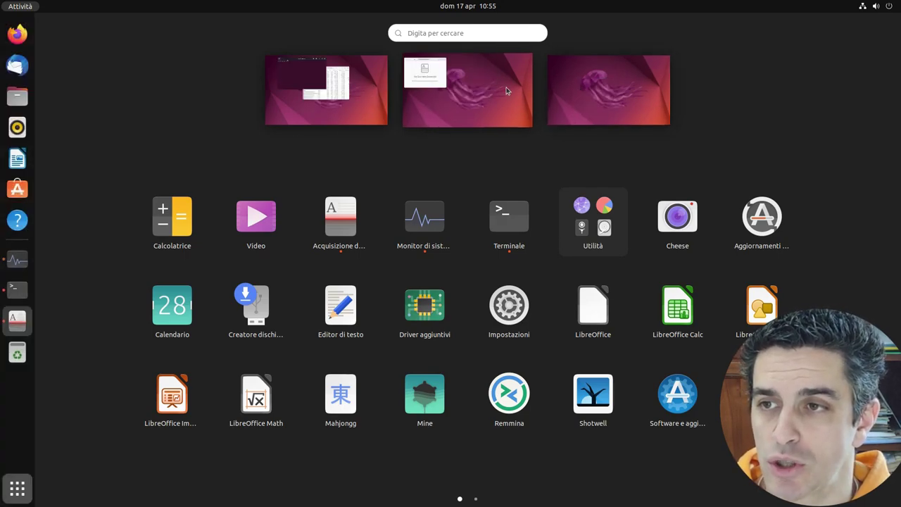
drag(326, 83, 573, 106)
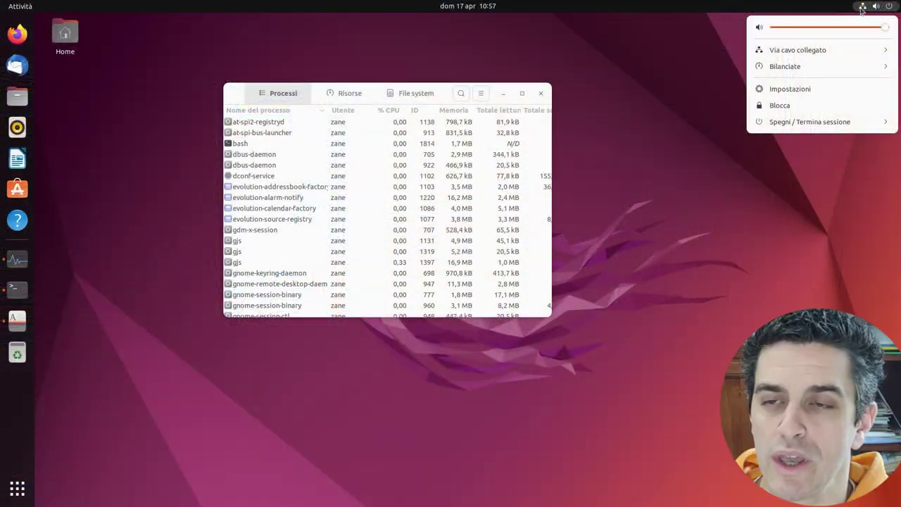
Expand the Spegni / Termina sessione options in the system menu, then close the menu
click(820, 122)
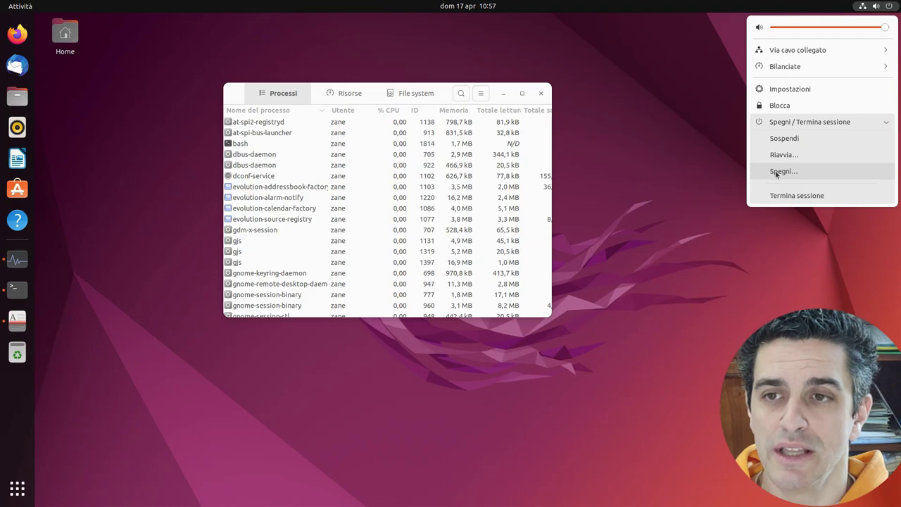
click(732, 77)
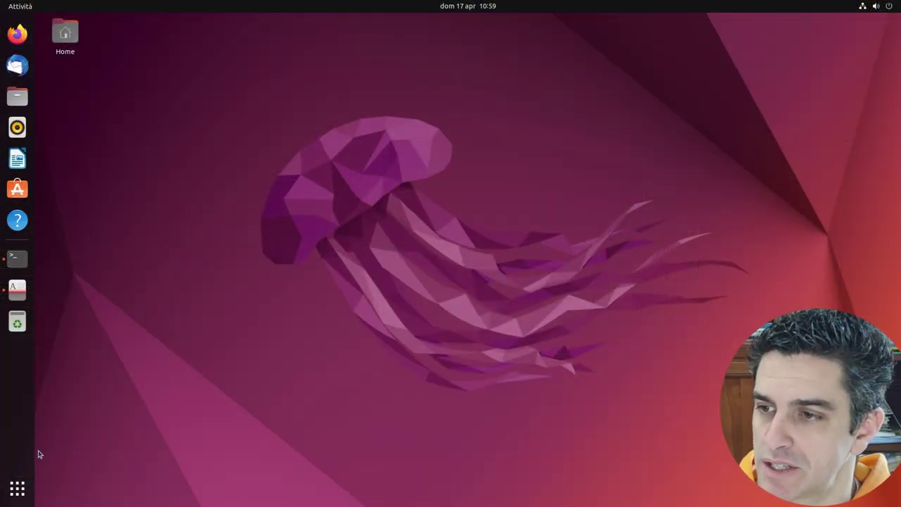
Open the Aspetto page of Impostazioni, reposition its window higher on the desktop, and set the style to Dark
click(16, 488)
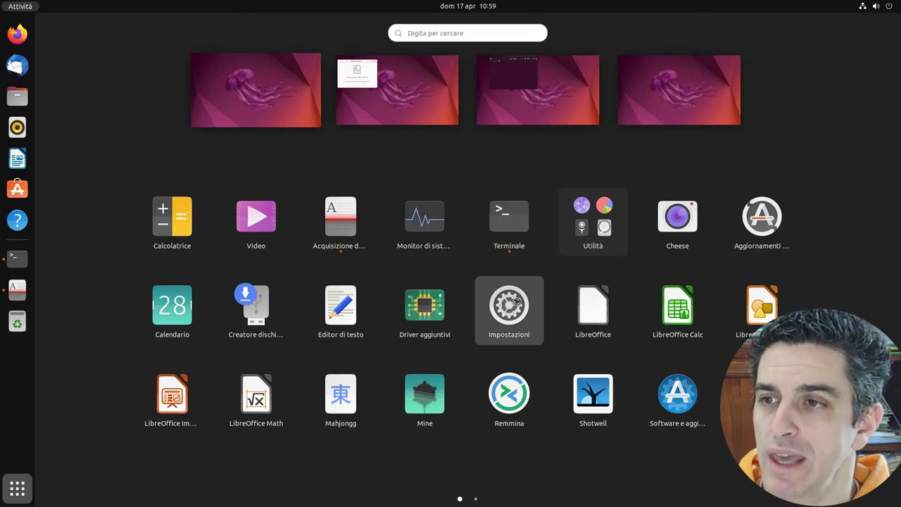
click(513, 300)
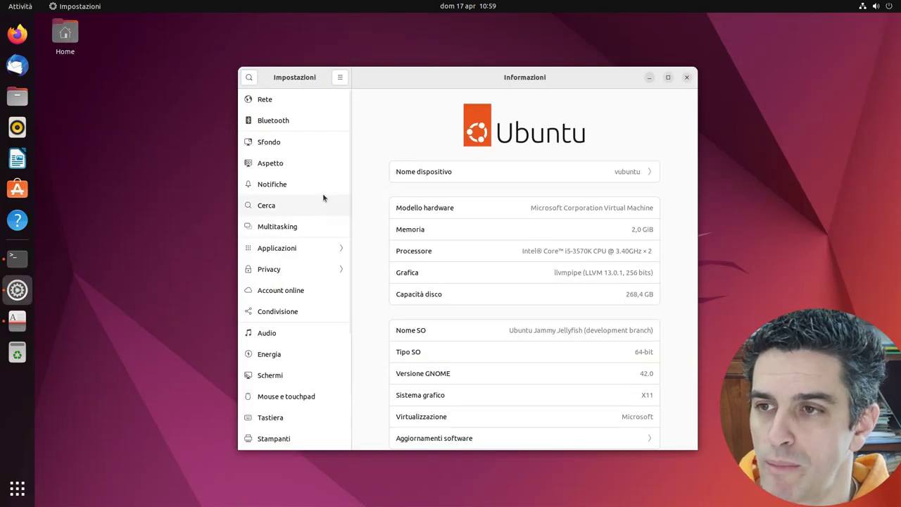
click(278, 167)
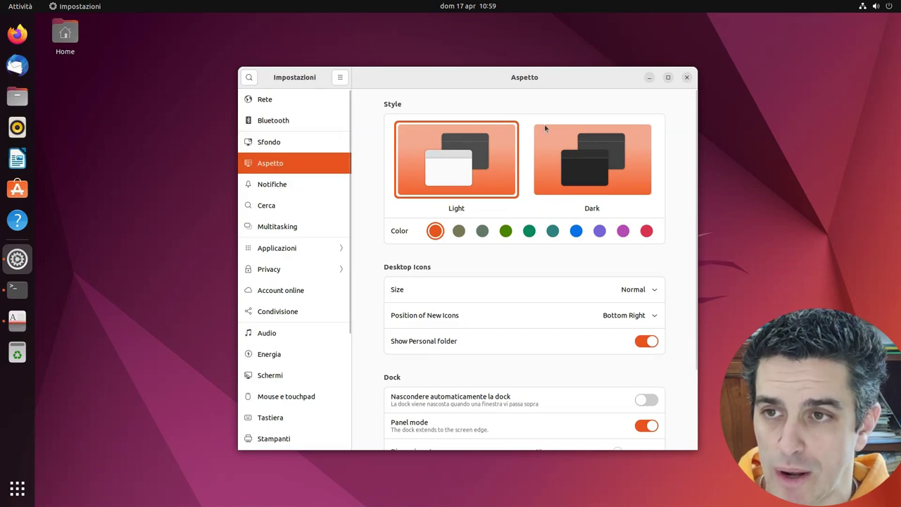
drag(555, 82, 592, 45)
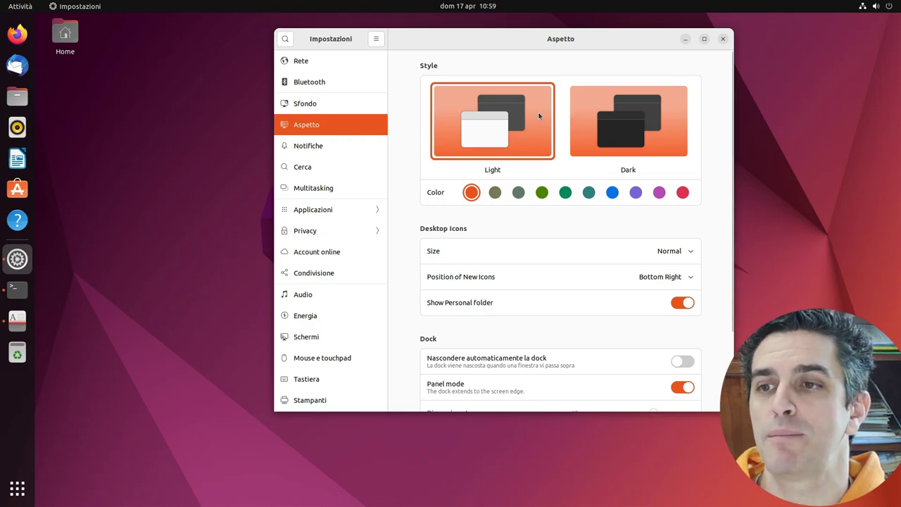
click(633, 124)
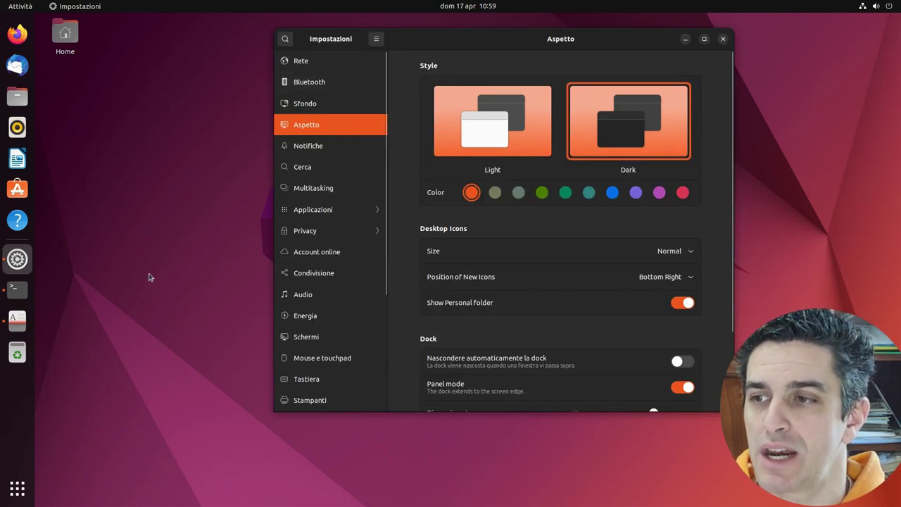
Bring up Acquisizione documenti to check its dark appearance with and without focus, then close it
click(20, 320)
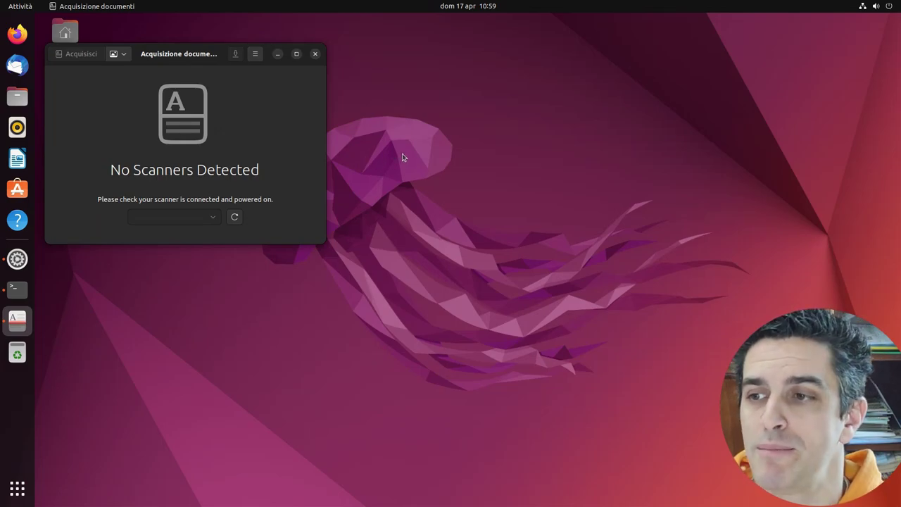
click(471, 156)
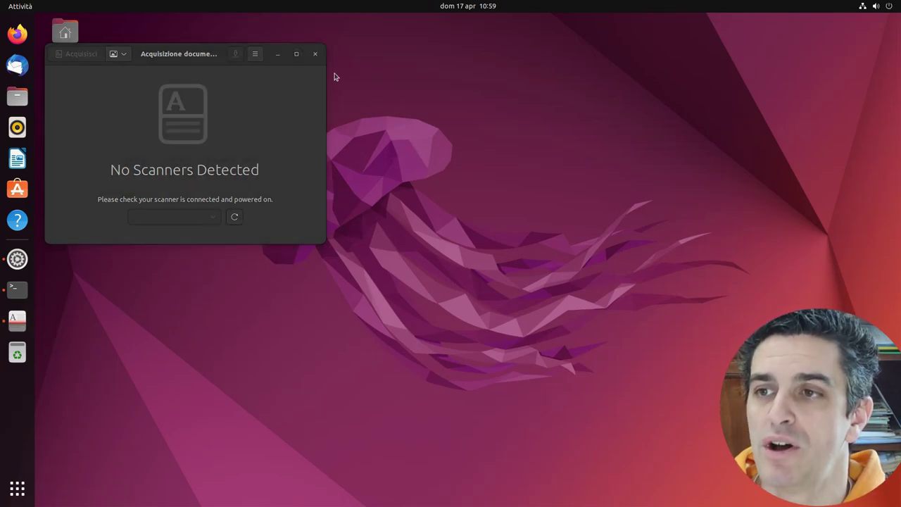
click(314, 55)
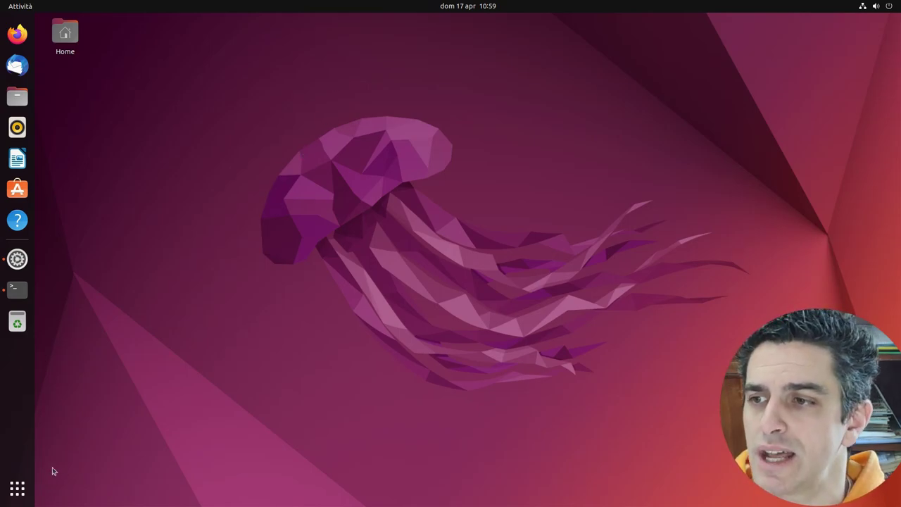
Launch Editor di testo from the application grid
click(18, 491)
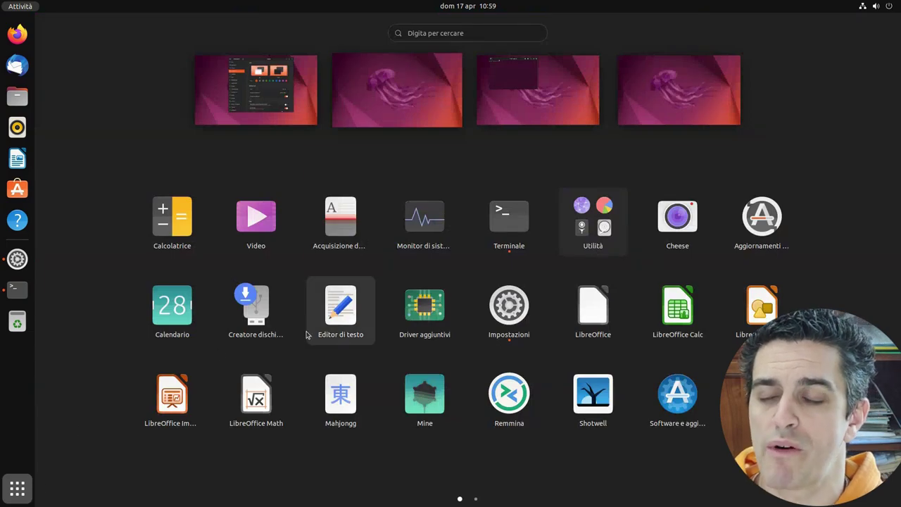
click(338, 313)
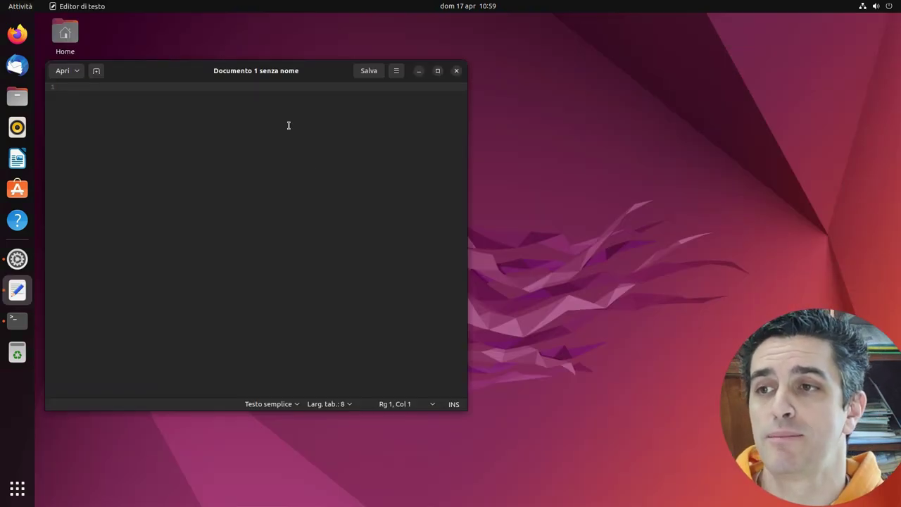
Open Firefox and the Home folder alongside the text editor, arranging the windows so their dark appearance can be compared
drag(169, 71, 288, 43)
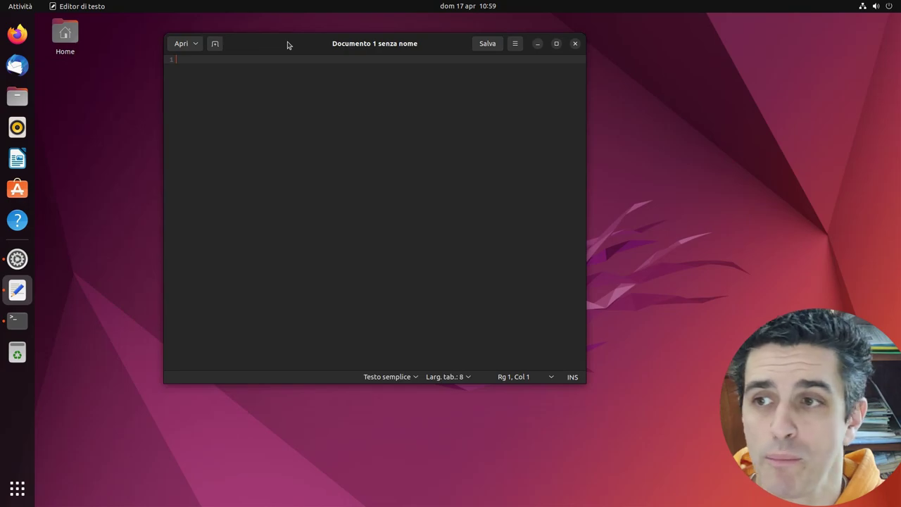
click(17, 33)
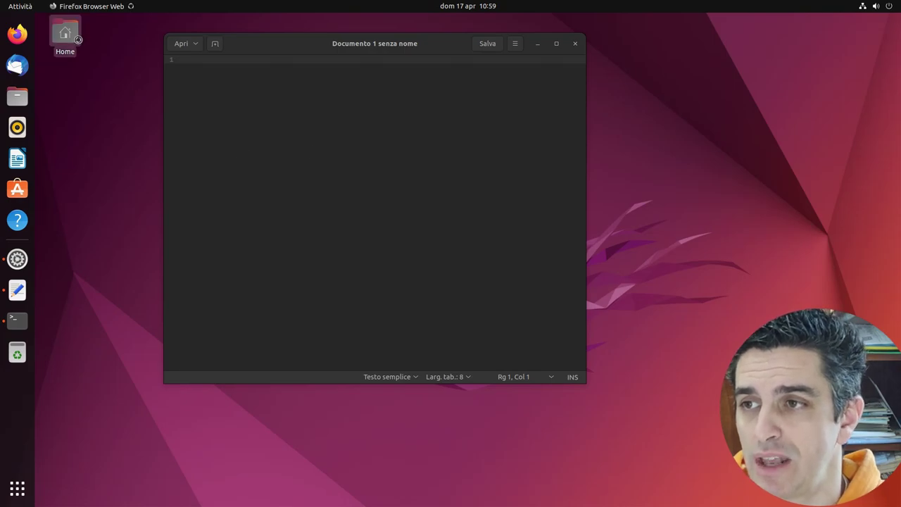
click(71, 37)
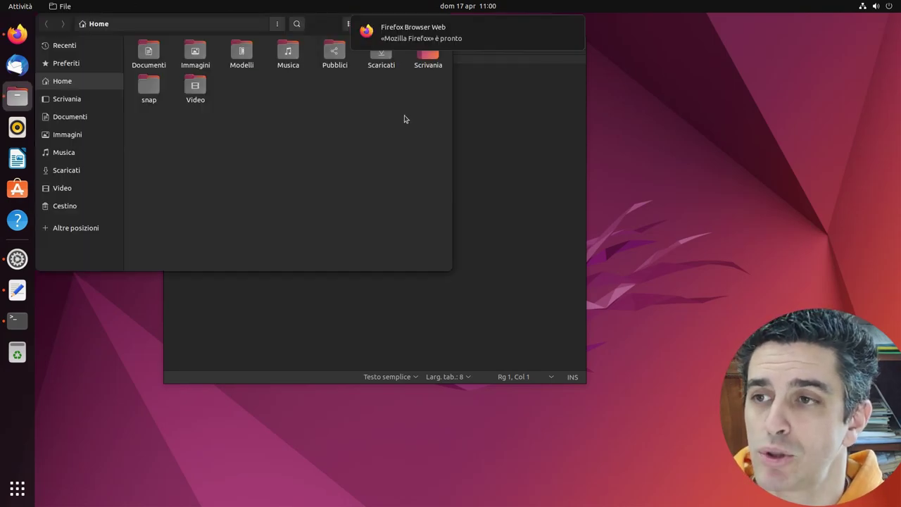
drag(348, 215, 688, 326)
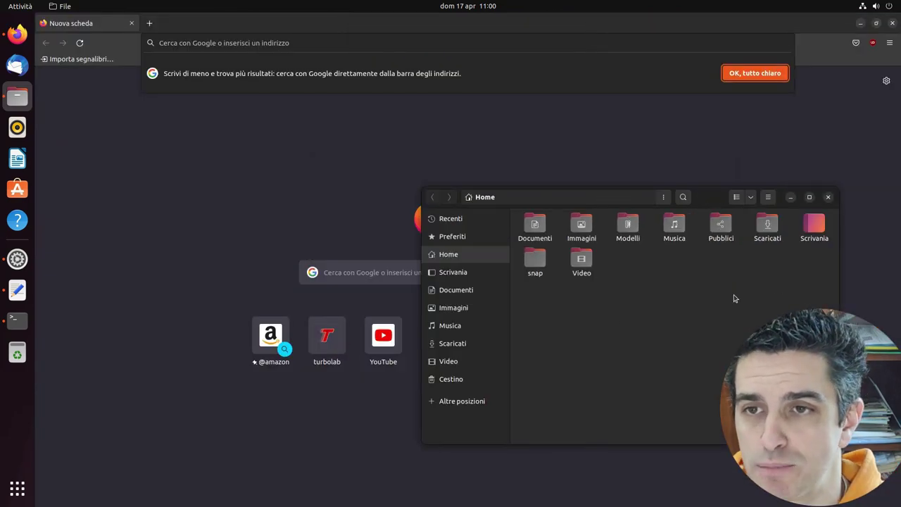
click(875, 23)
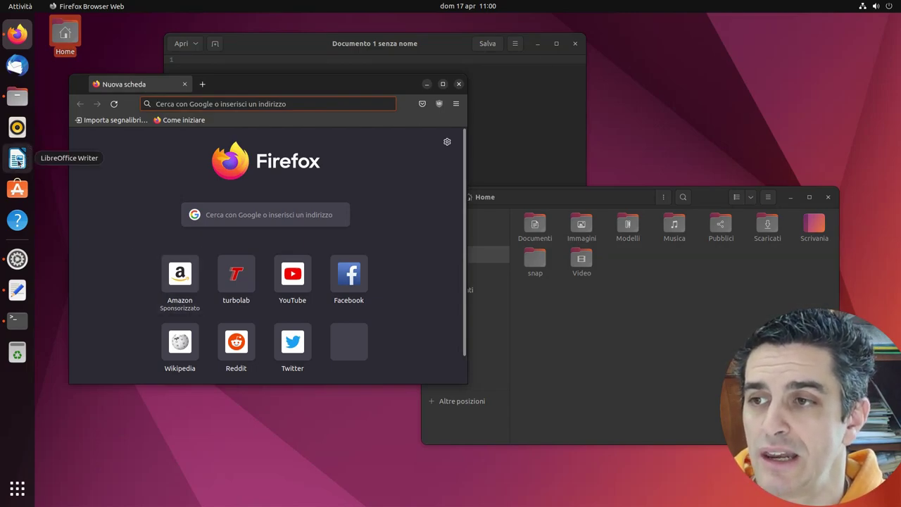
Launch LibreOffice Writer, dismiss its tip of the day, and restore the maximized window to a smaller size on the desktop
click(18, 159)
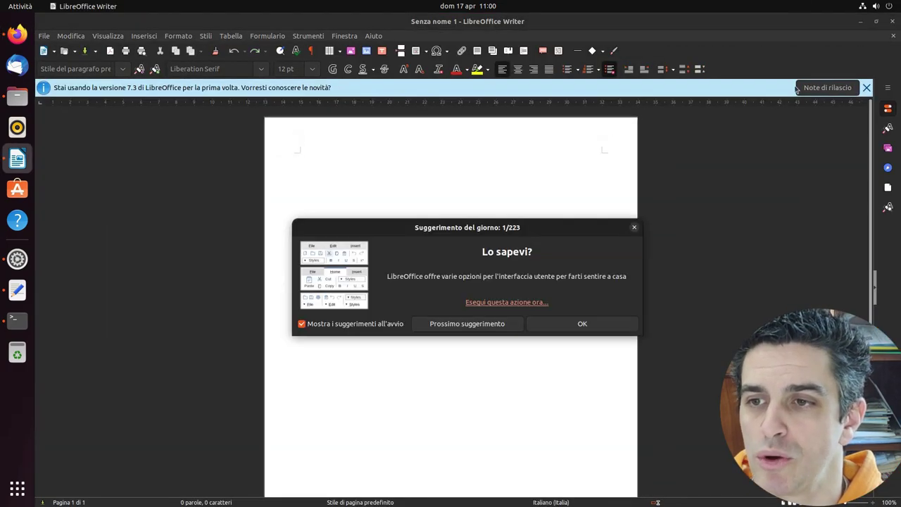
click(589, 323)
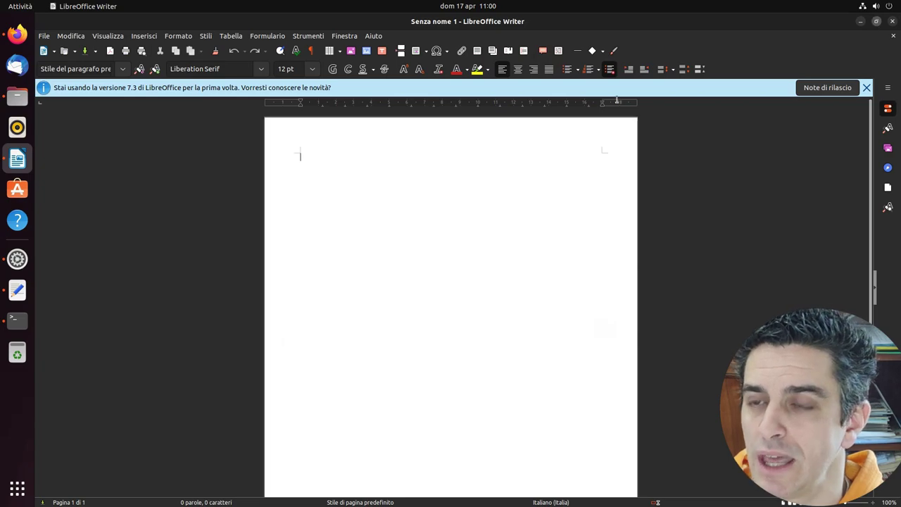
click(876, 21)
drag(579, 26, 604, 48)
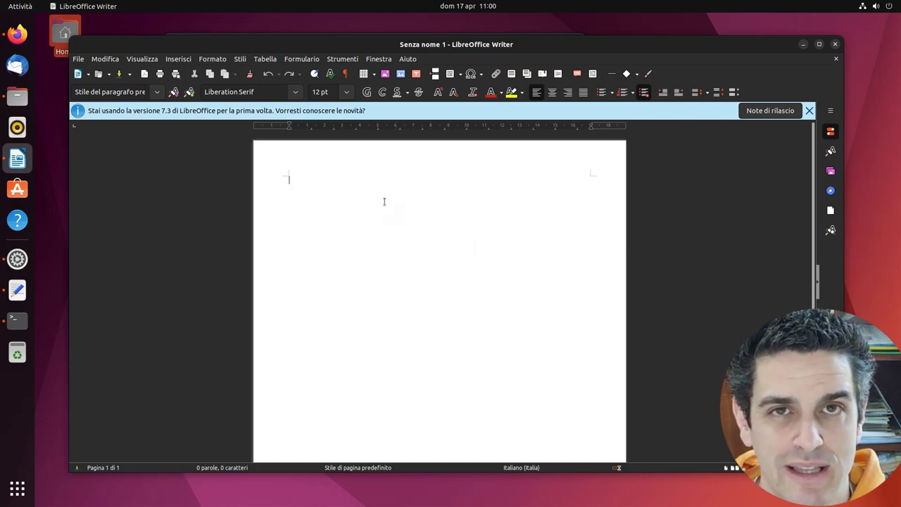
Minimize LibreOffice Writer and Firefox, and bring the Impostazioni window to the front
click(802, 45)
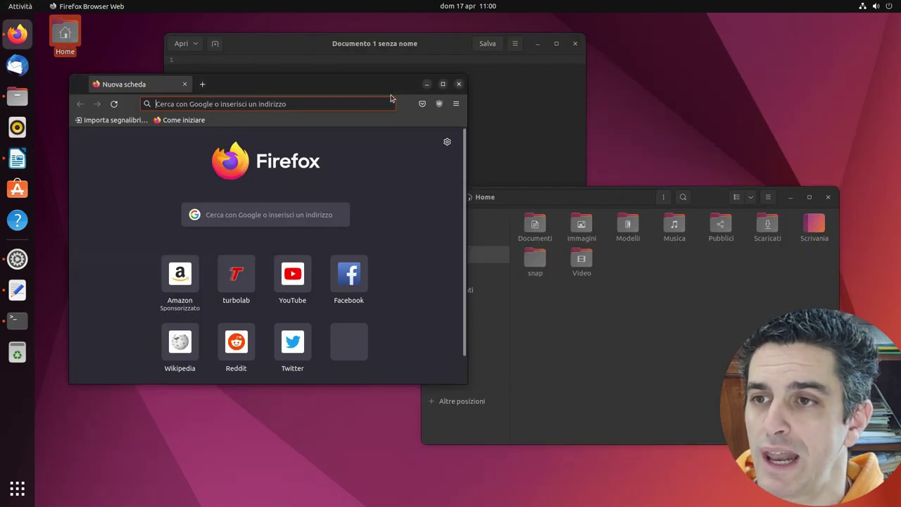
click(426, 85)
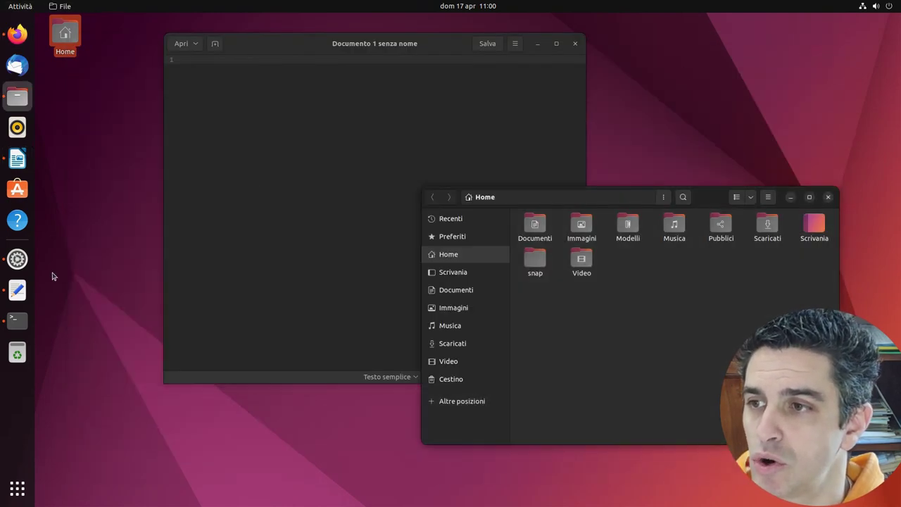
click(15, 260)
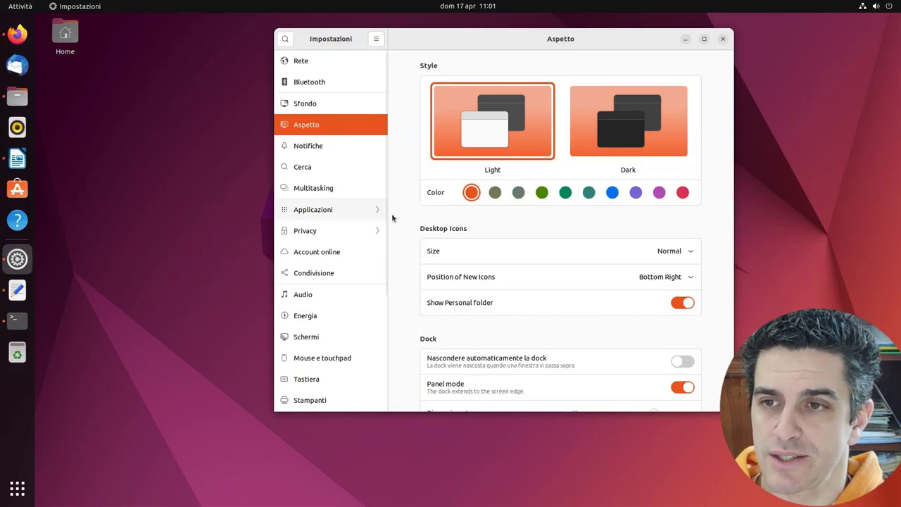
Set the accent colour to the bluish green swatch and open the system menu to check it there
click(566, 194)
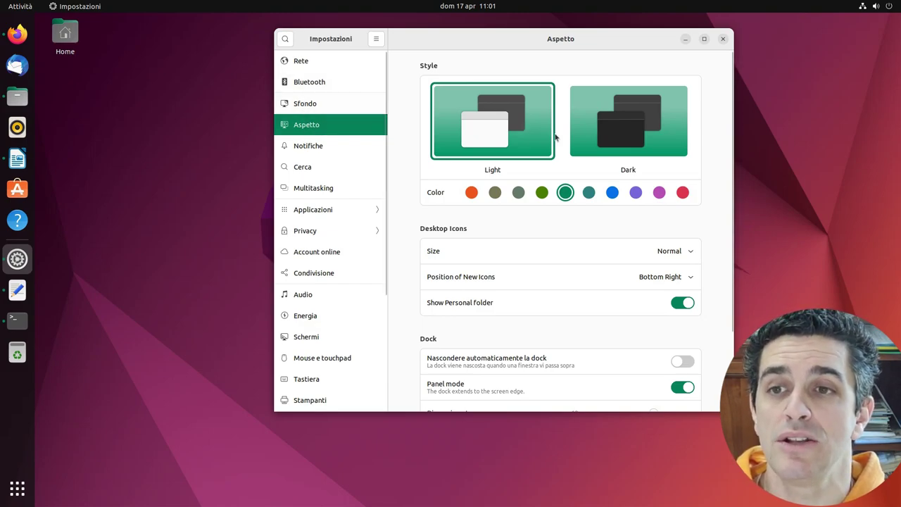
click(876, 5)
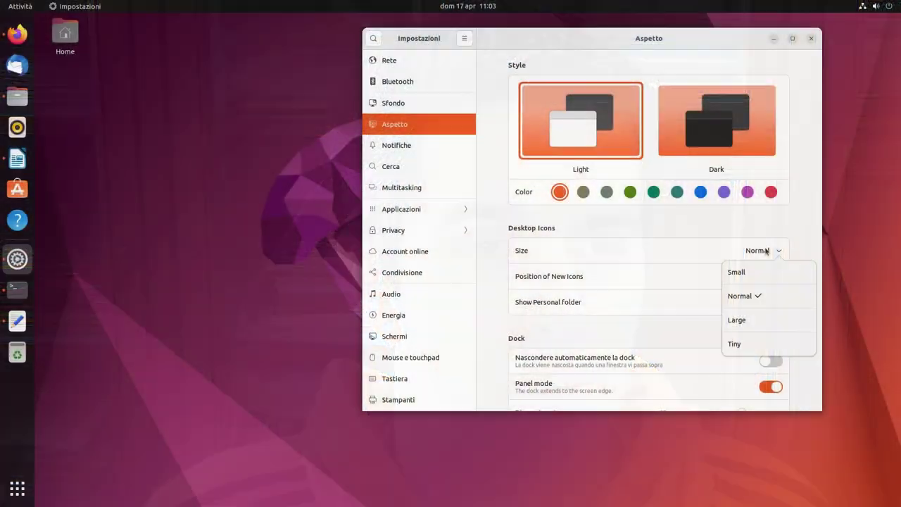
Try the Tiny and Large desktop icon sizes, and switch Show Personal folder off and back on
click(754, 345)
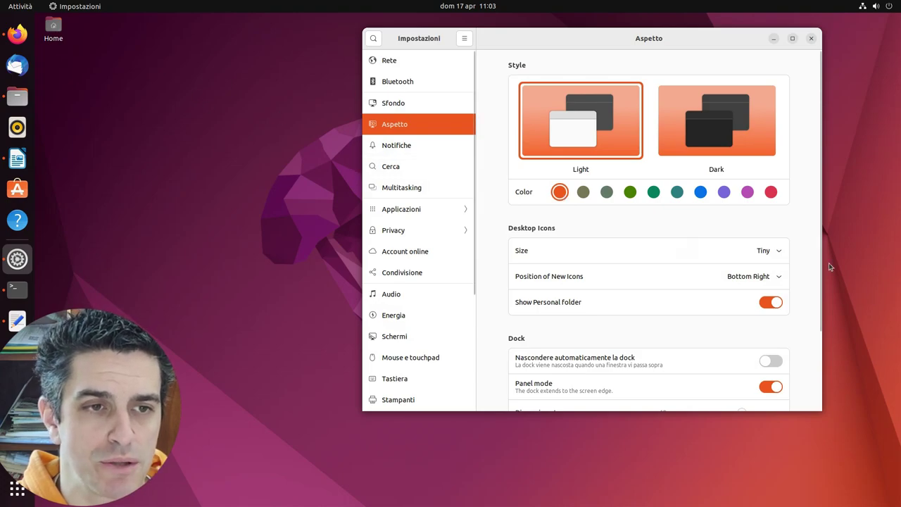
click(777, 253)
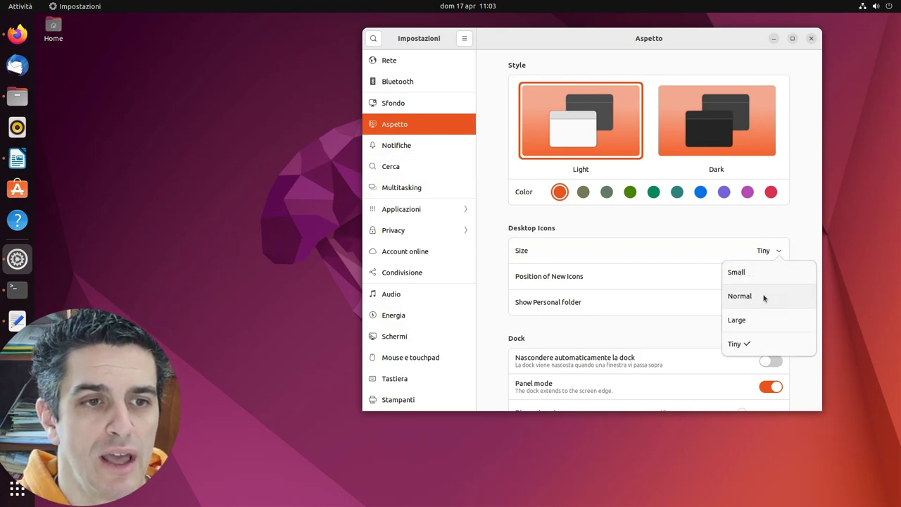
click(765, 320)
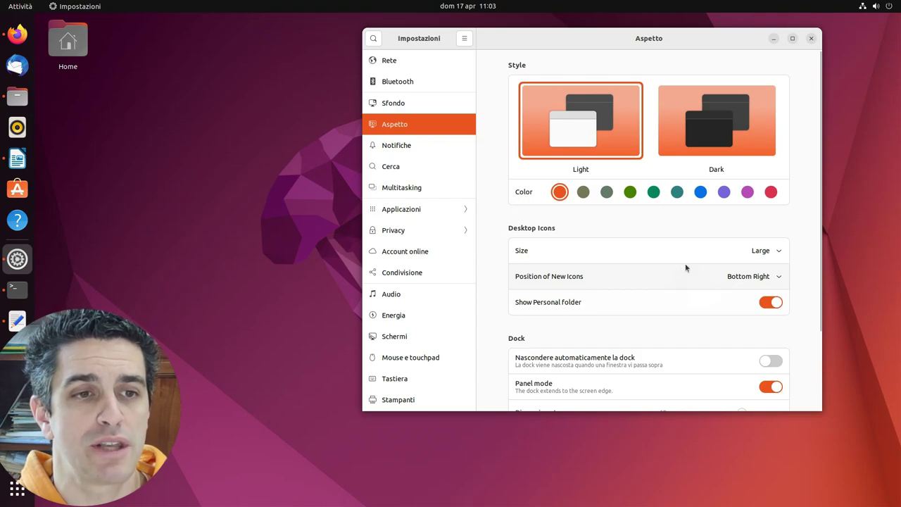
click(772, 303)
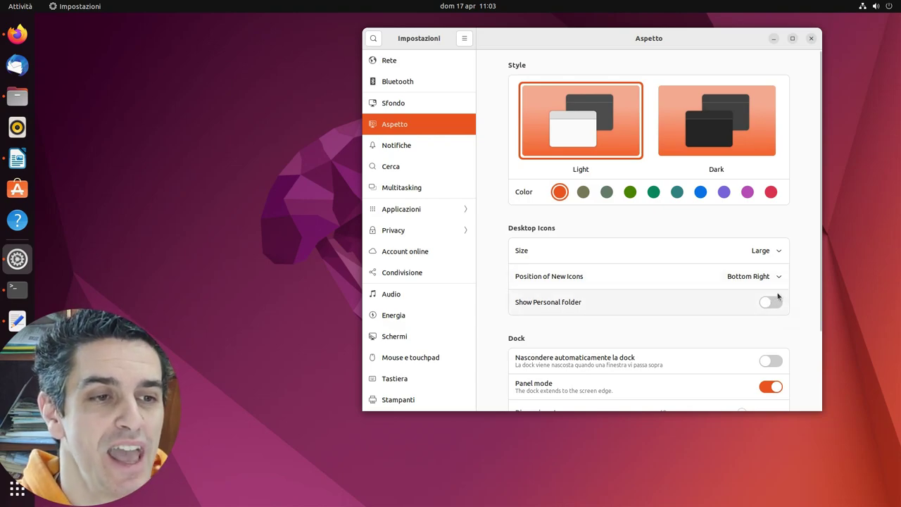
click(772, 304)
Enable automatic hiding of the dock, move the Impostazioni window closer to the dock, and disable the hiding again
scroll(798, 311, down, 3)
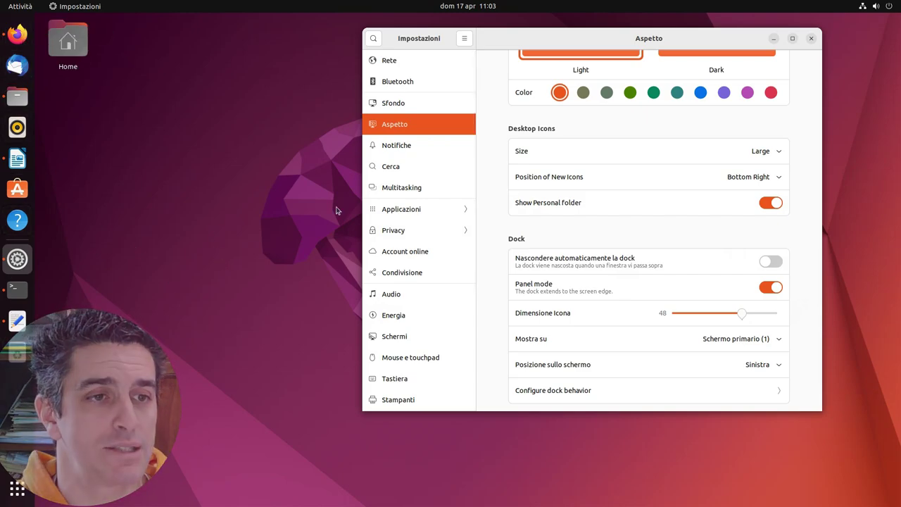
click(776, 262)
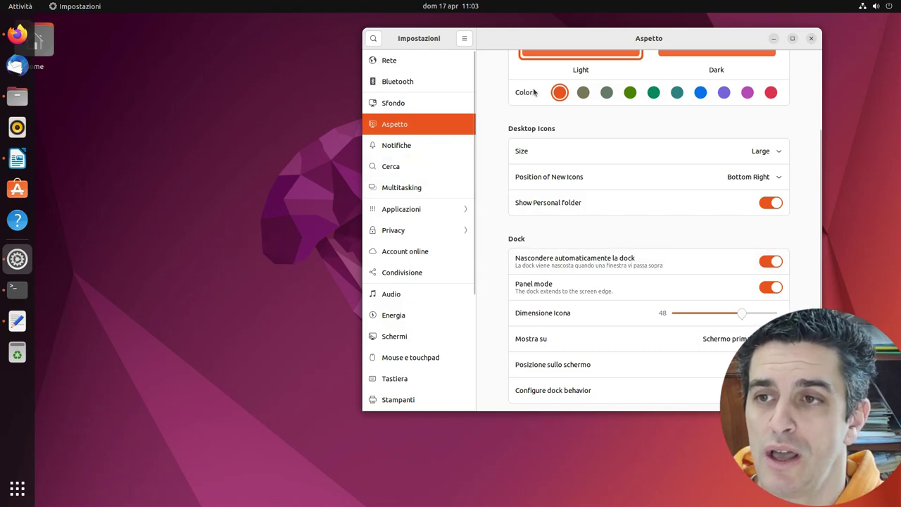
drag(491, 36, 401, 62)
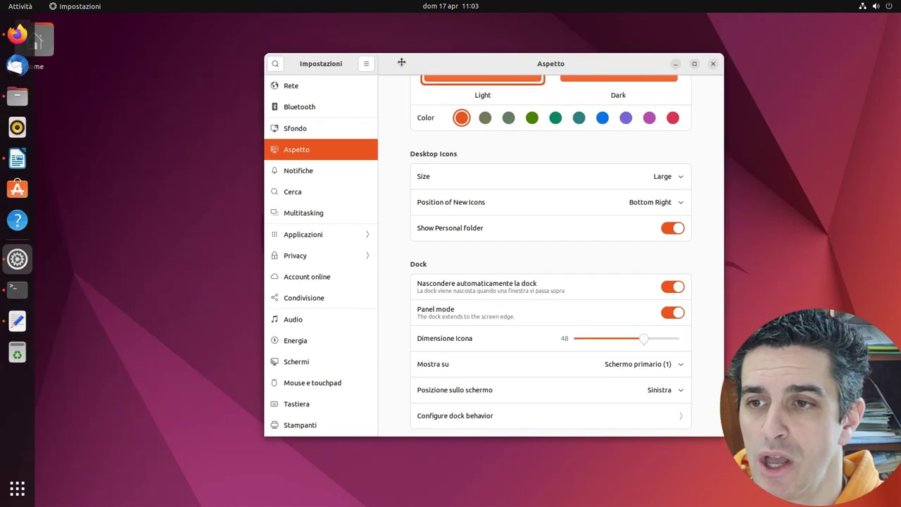
click(670, 286)
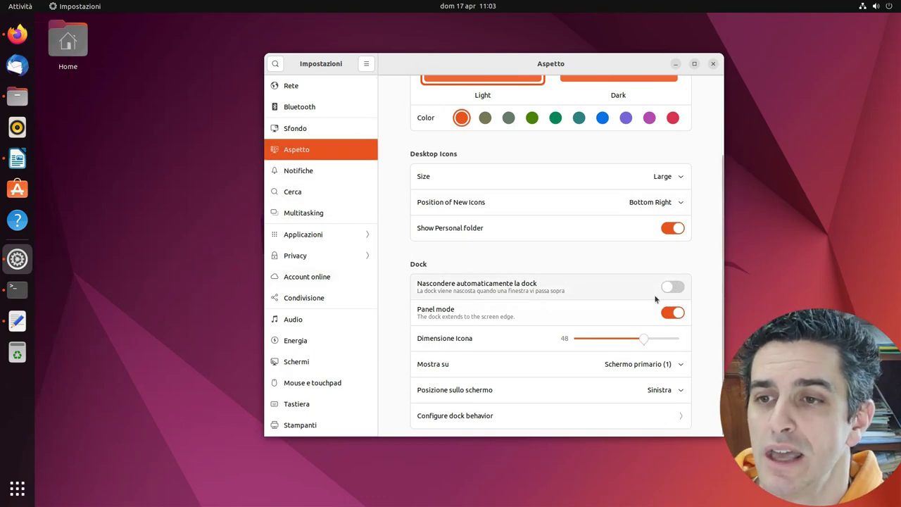
Turn off Panel mode for the dock and move the Home icon farther away from it on the desktop
click(672, 313)
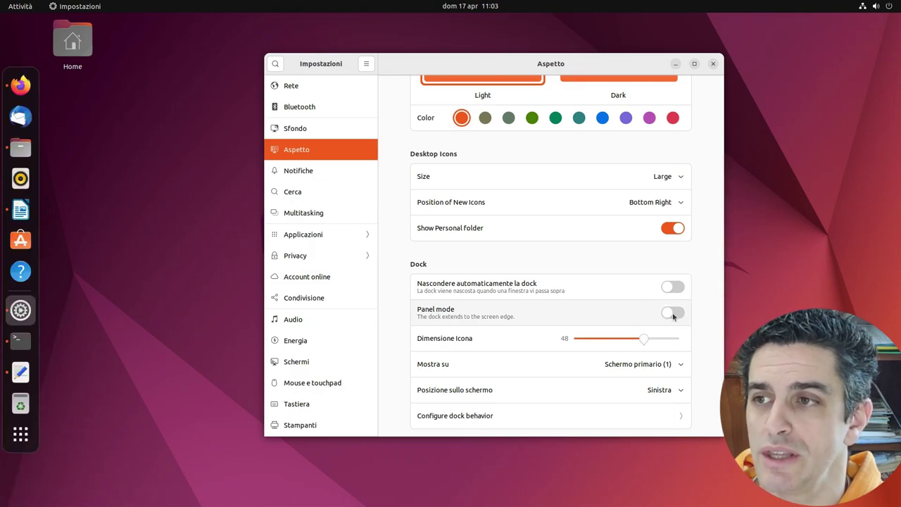
drag(61, 65, 166, 57)
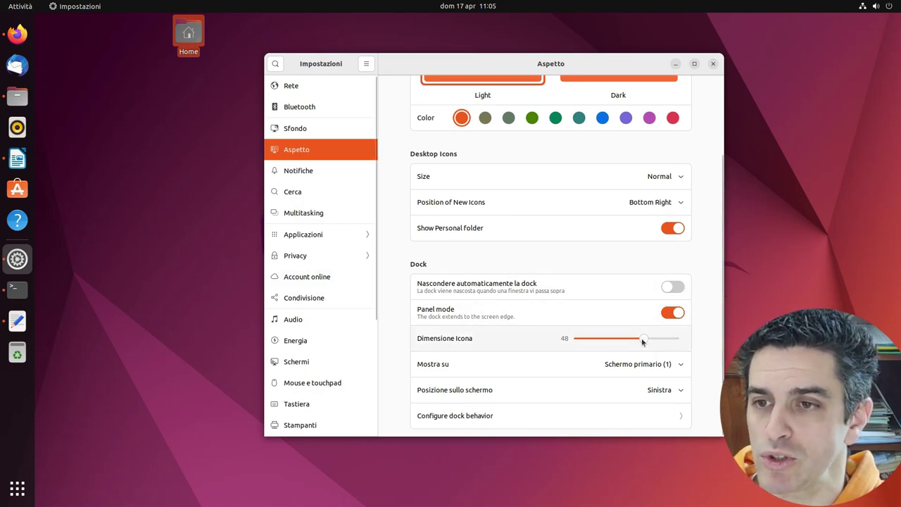
Try adjusting the dock's Dimensione Icona and set its Posizione sullo schermo to In basso
mouse_move(644, 340)
mouse_down()
mouse_move(674, 342)
mouse_move(606, 339)
mouse_move(671, 342)
mouse_move(639, 342)
mouse_up()
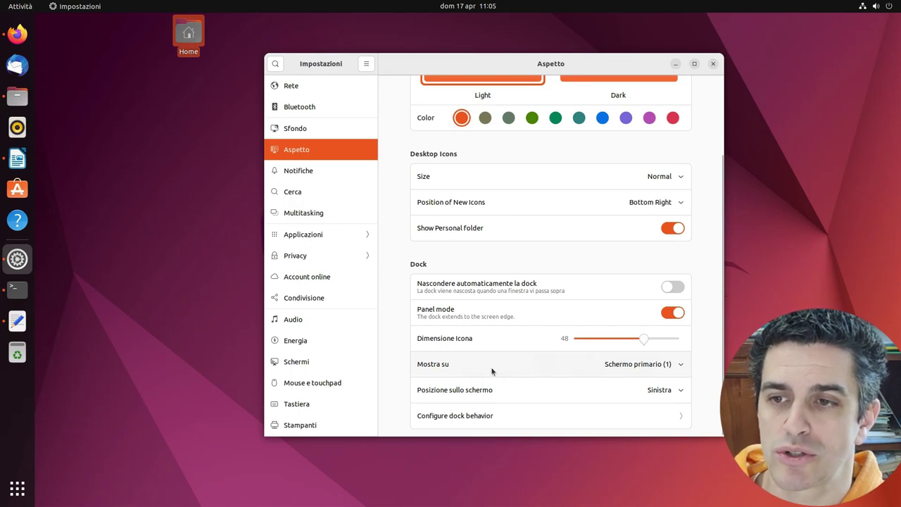
click(661, 393)
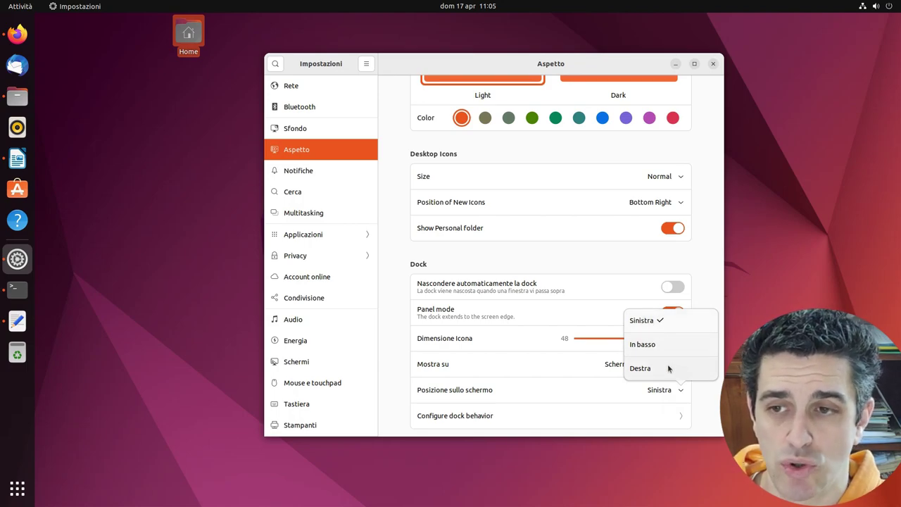
click(642, 345)
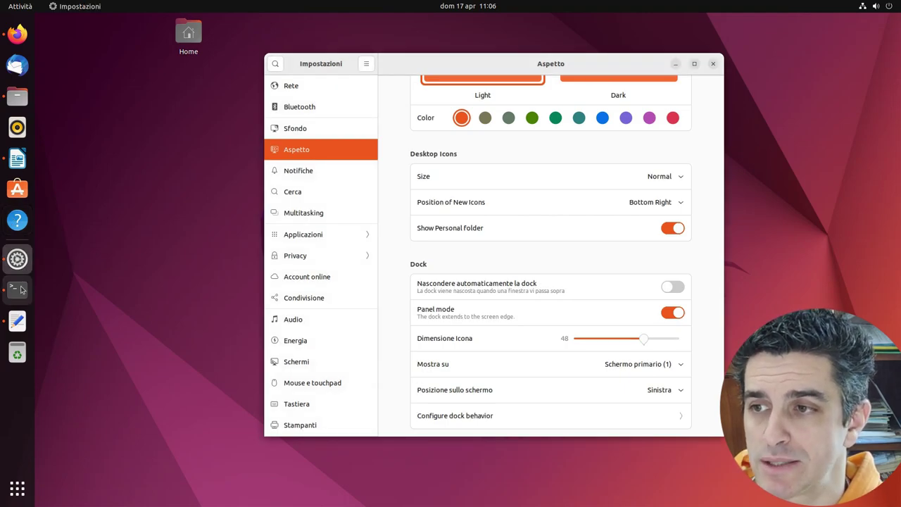
Bring up the Terminale window to view it, then close it
click(21, 290)
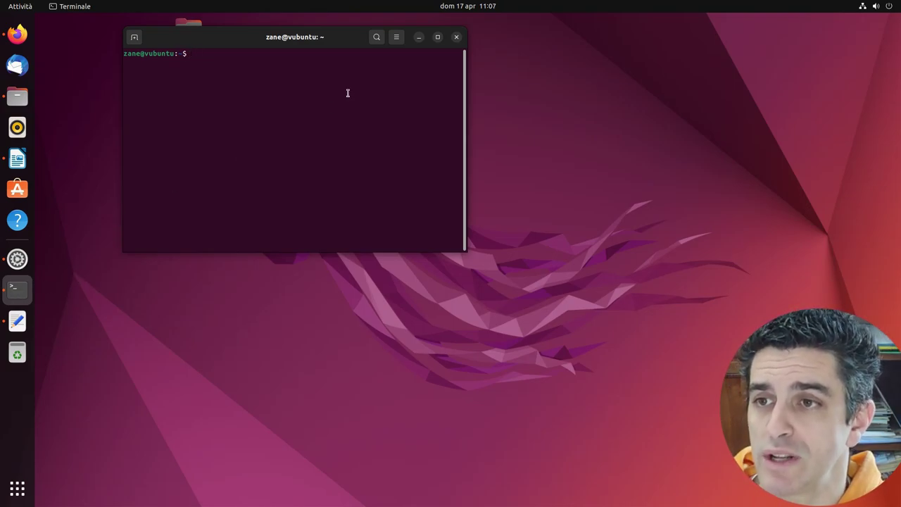
click(456, 37)
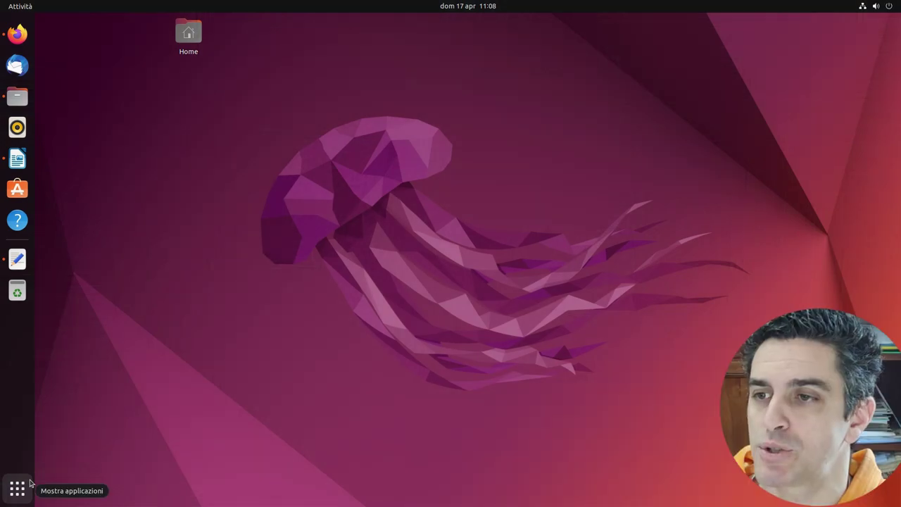
Launch Impostazioni from the application grid and open its Multitasking page
click(21, 485)
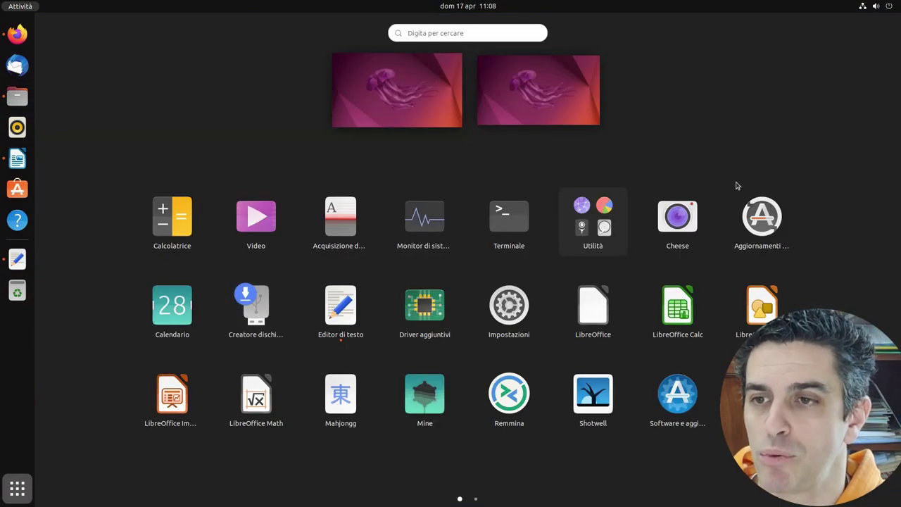
click(508, 304)
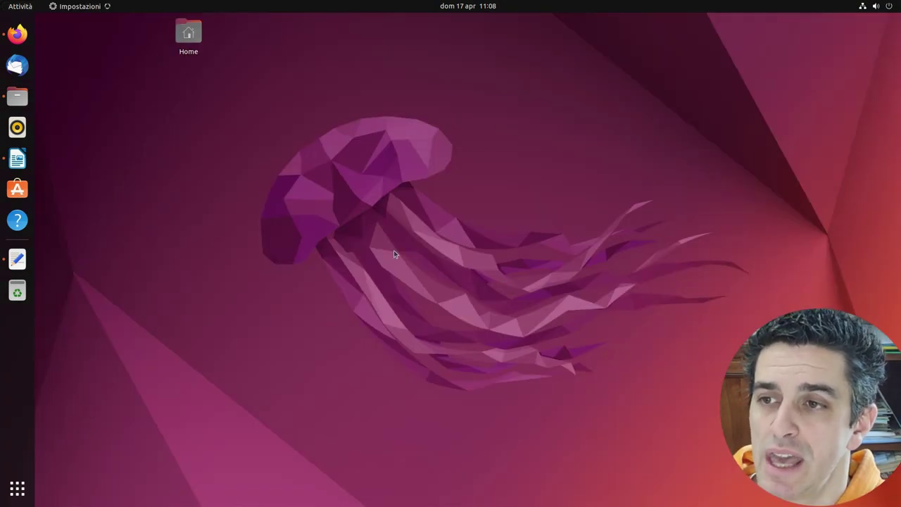
click(296, 227)
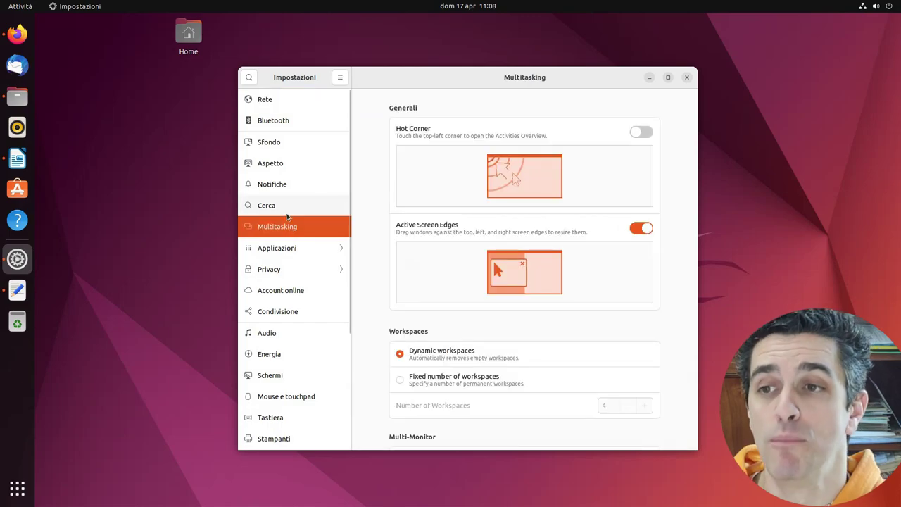
Enlarge the Impostazioni window vertically to nearly the full screen height and reposition it near the middle of the desktop
drag(442, 65, 479, 11)
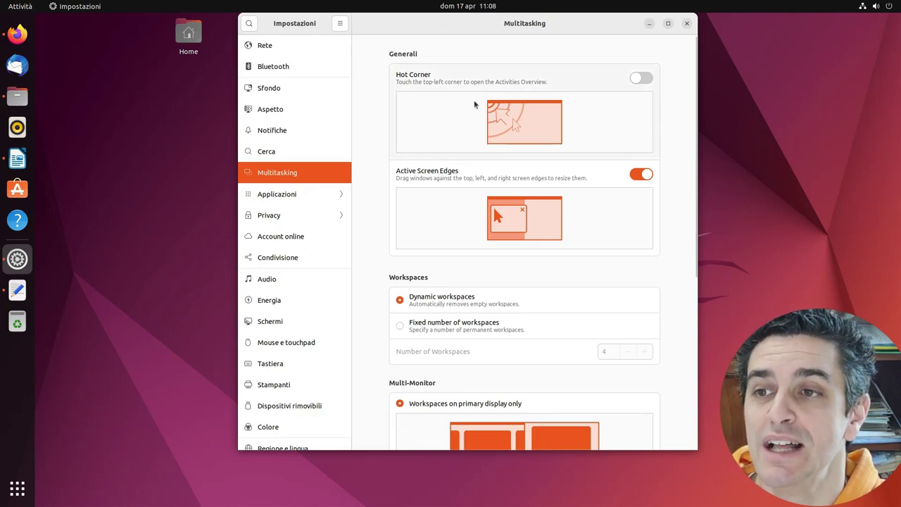
drag(429, 30, 399, 33)
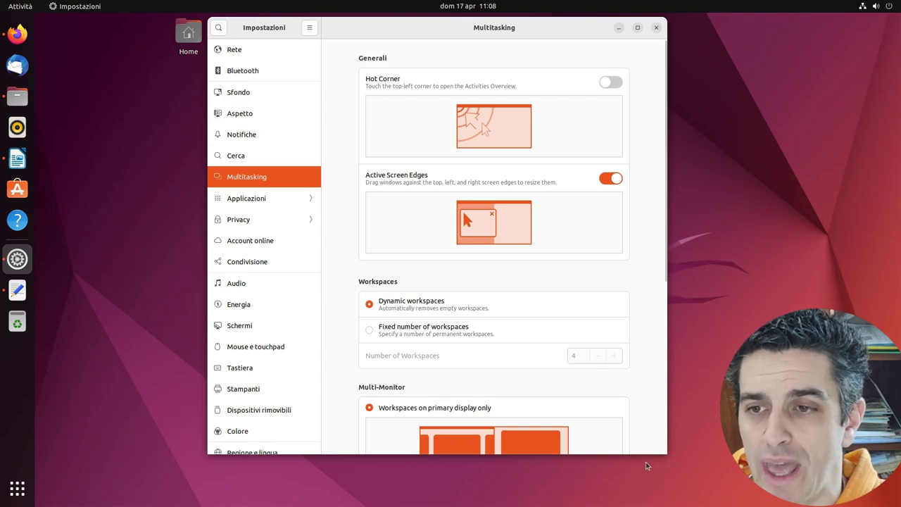
drag(645, 468, 648, 498)
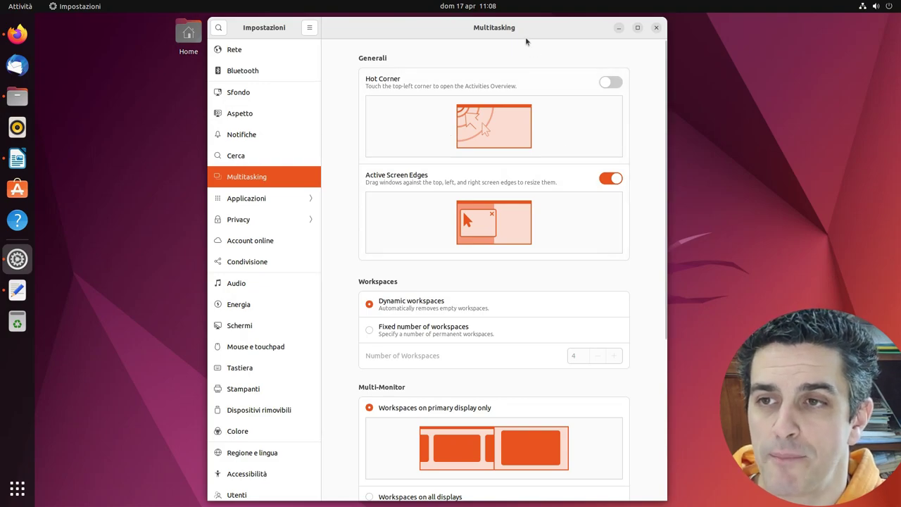
drag(513, 34, 560, 29)
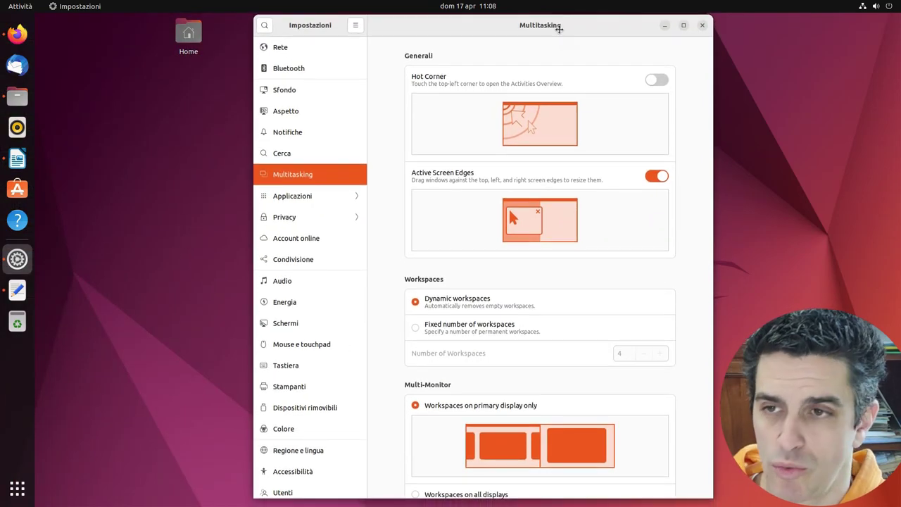
Examine the Workspaces, Multi-Monitor and Application Switching options on the Multitasking page
scroll(595, 279, down, 1)
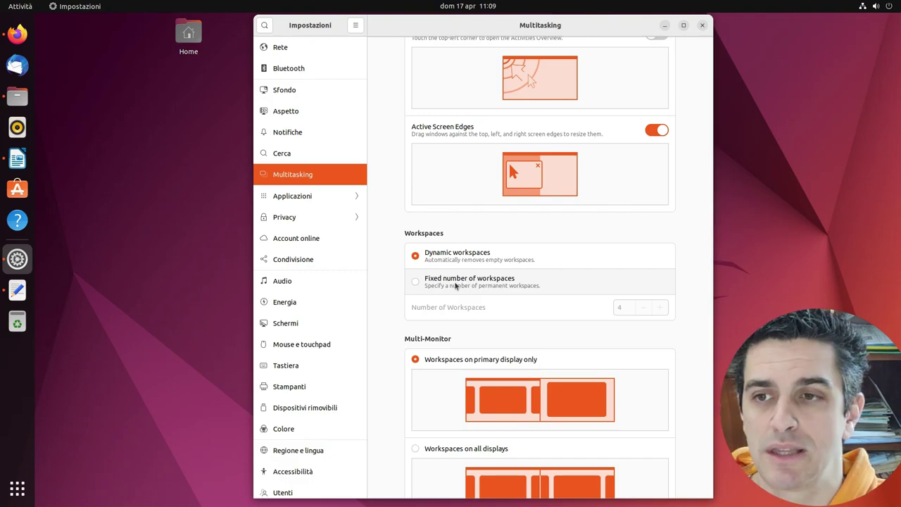
scroll(455, 285, down, 3)
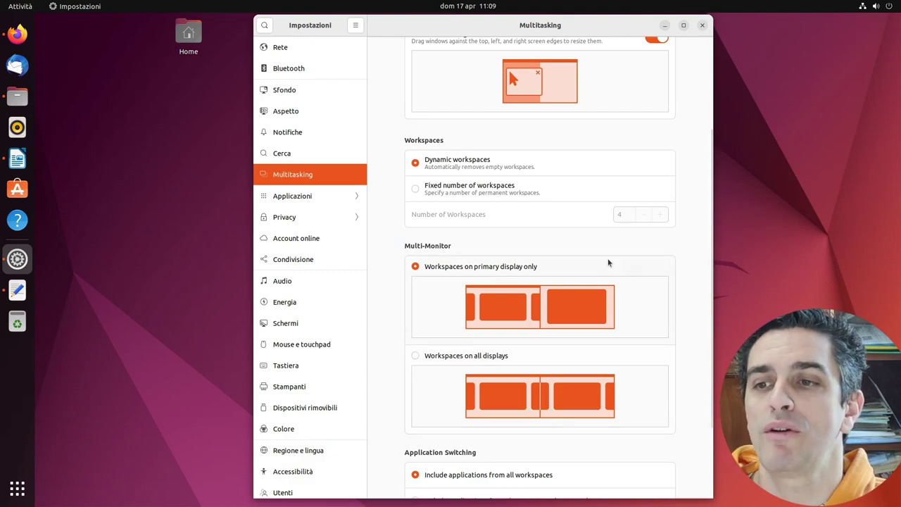
scroll(678, 287, down, 3)
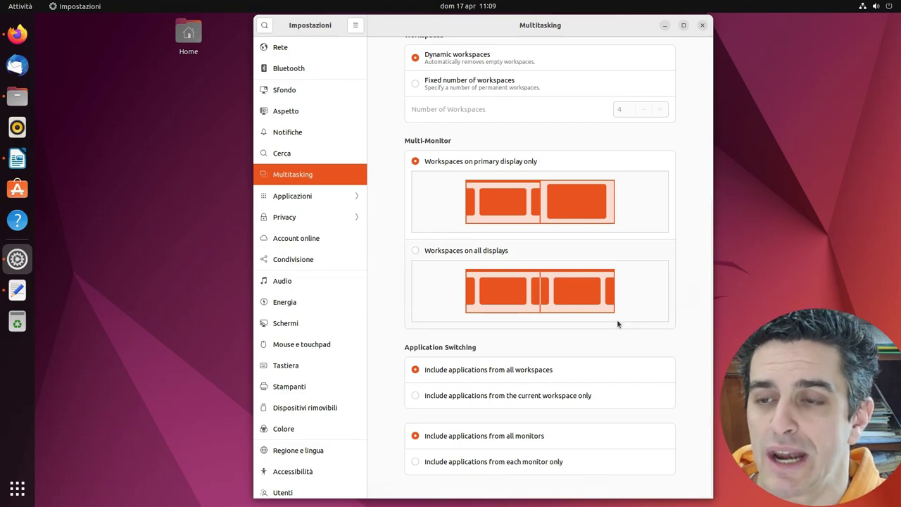
Cycle through the open windows with the window switcher and dismiss it without changing windows
key(alt+Tab)
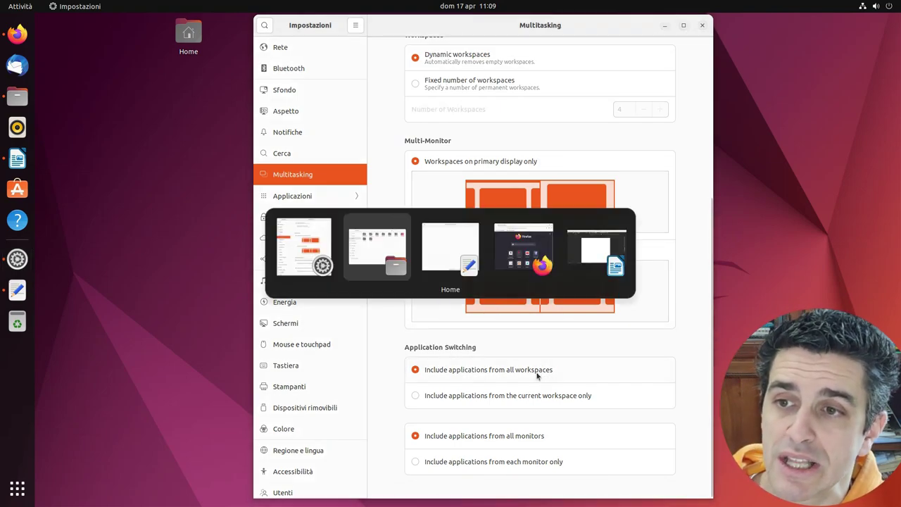
key(alt+Tab)
key(alt+Tab)
key(alt+Tab)
key(alt+Tab)
key(alt+Tab)
key(alt+Tab)
key(alt+Tab)
key(alt+Tab)
key(alt+Tab)
key(alt+Tab)
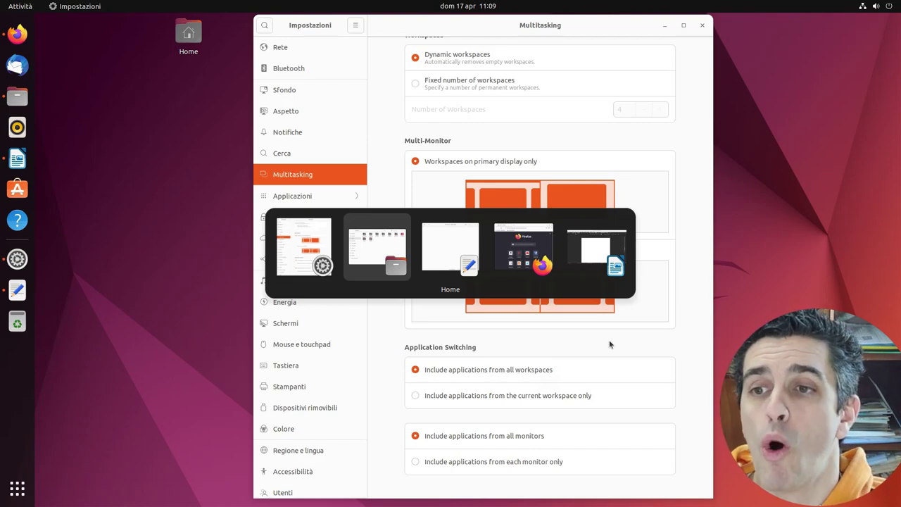
key(Escape)
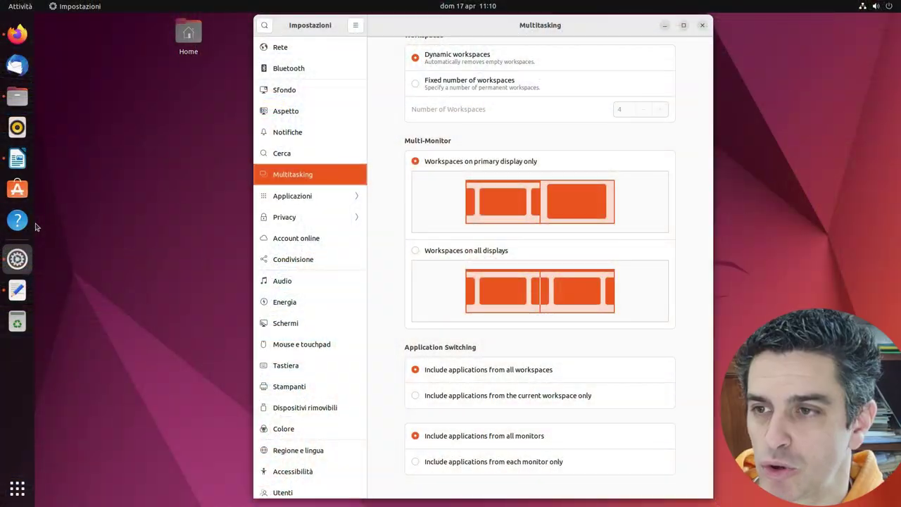
Go to the Condivisione page, cancel the keyring authentication request and open the Remote Desktop settings
click(284, 301)
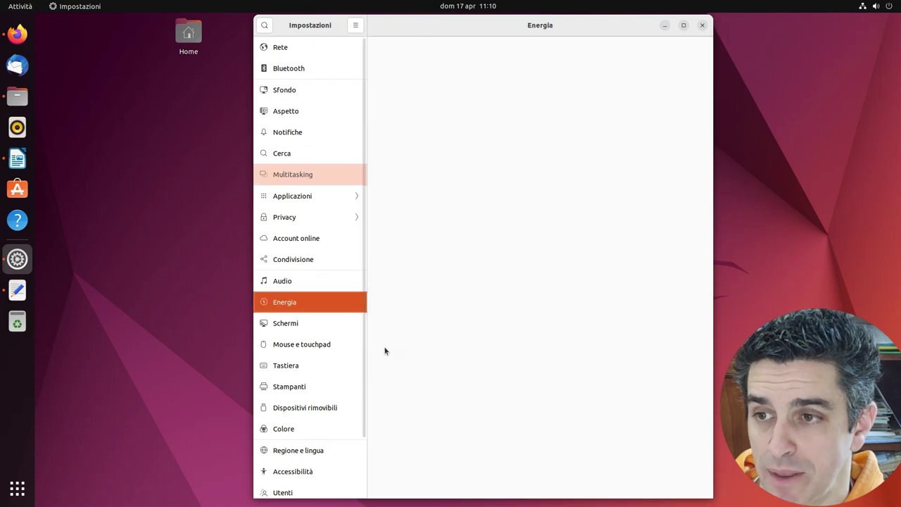
click(295, 260)
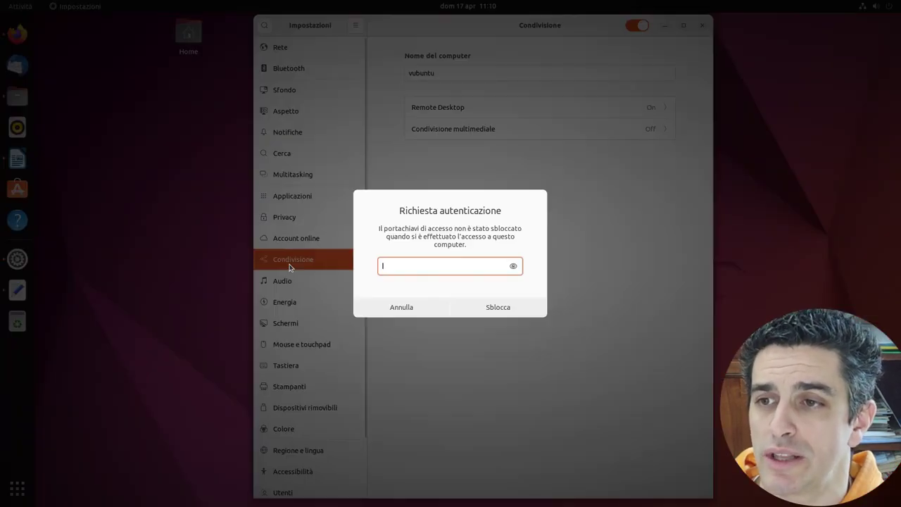
key(Escape)
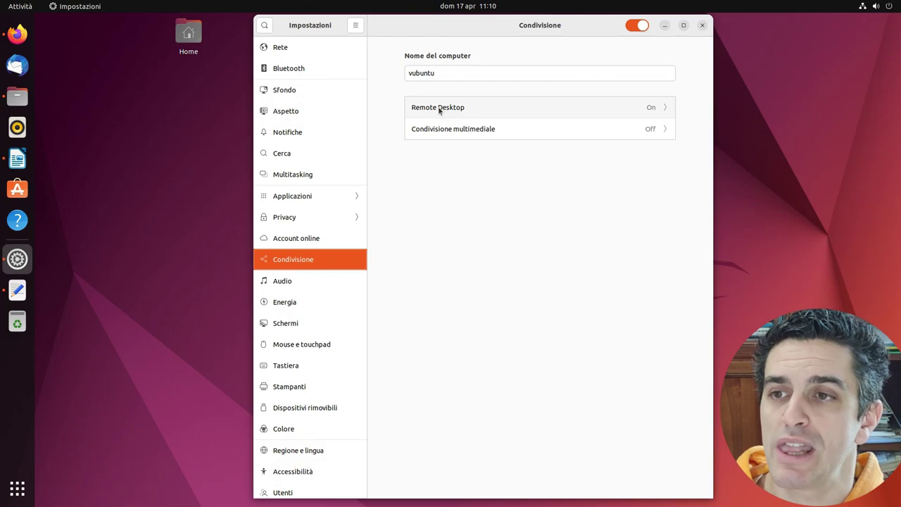
click(438, 109)
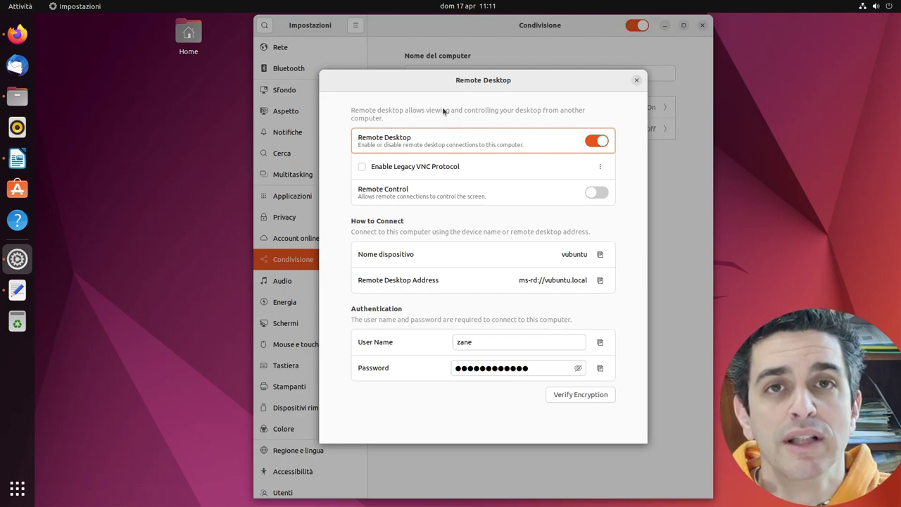
Enable Remote Control in the Remote Desktop settings and look over the User Name and Password fields
click(567, 366)
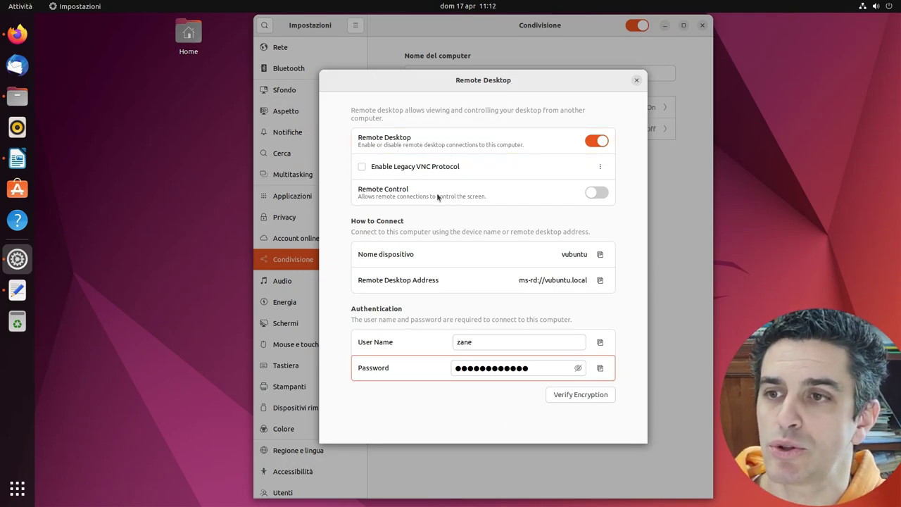
click(603, 191)
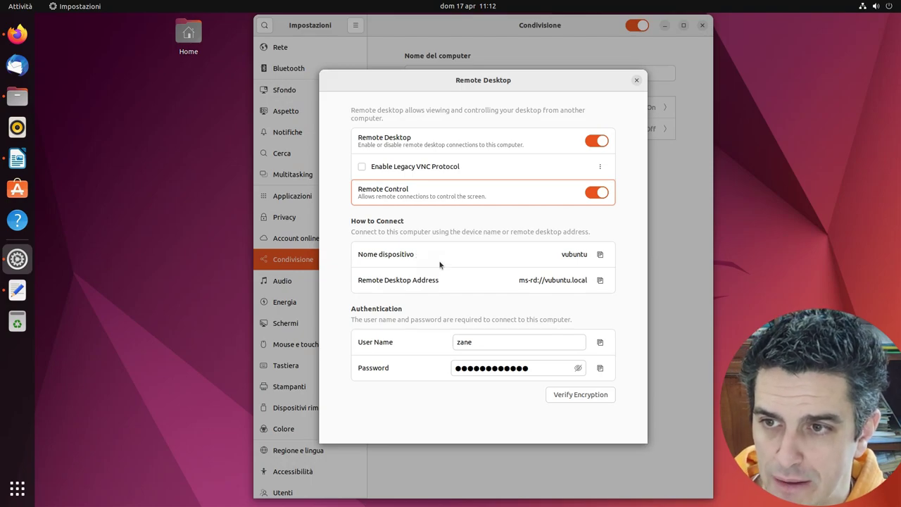
click(486, 343)
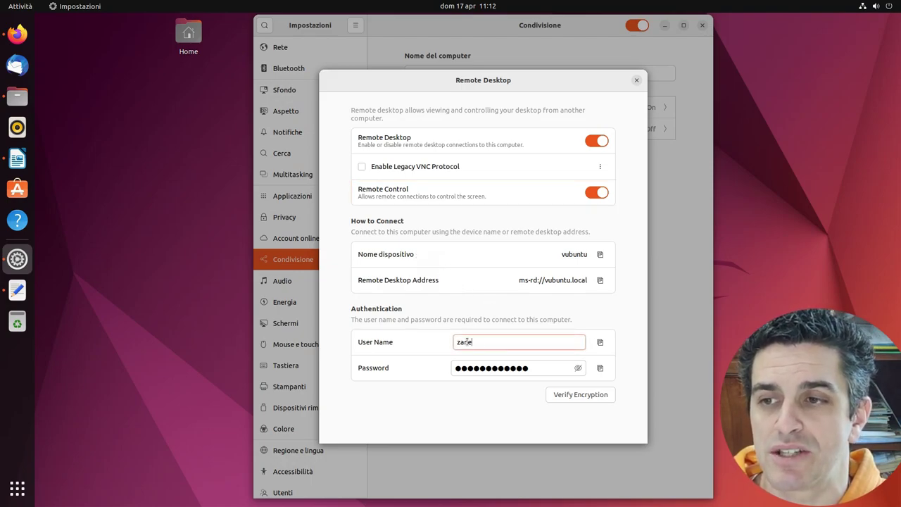
click(539, 369)
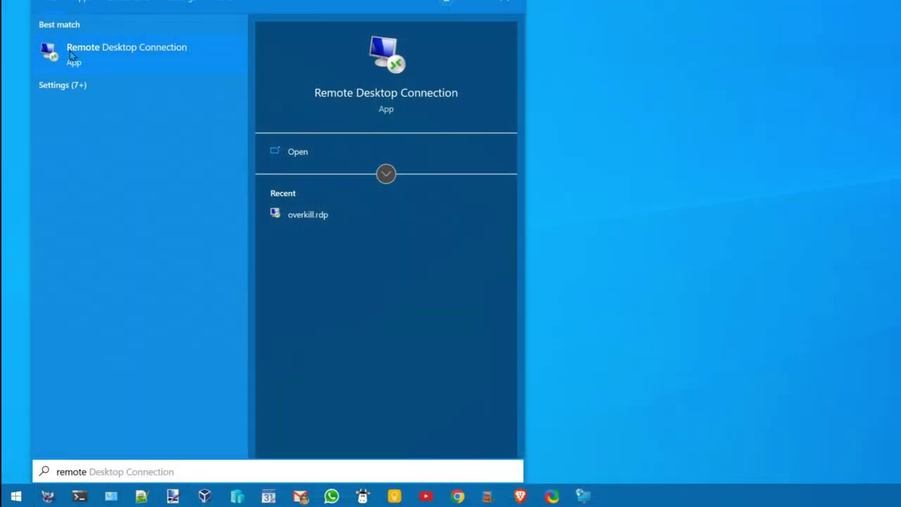
In Windows, launch Remote Desktop Connection and connect to 192.168.0.75 with the remote user name and password
click(70, 53)
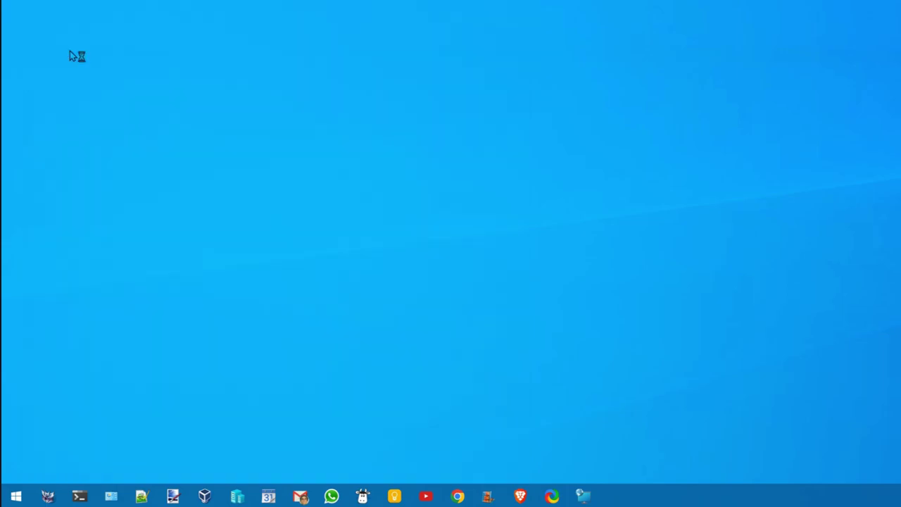
drag(177, 258, 185, 234)
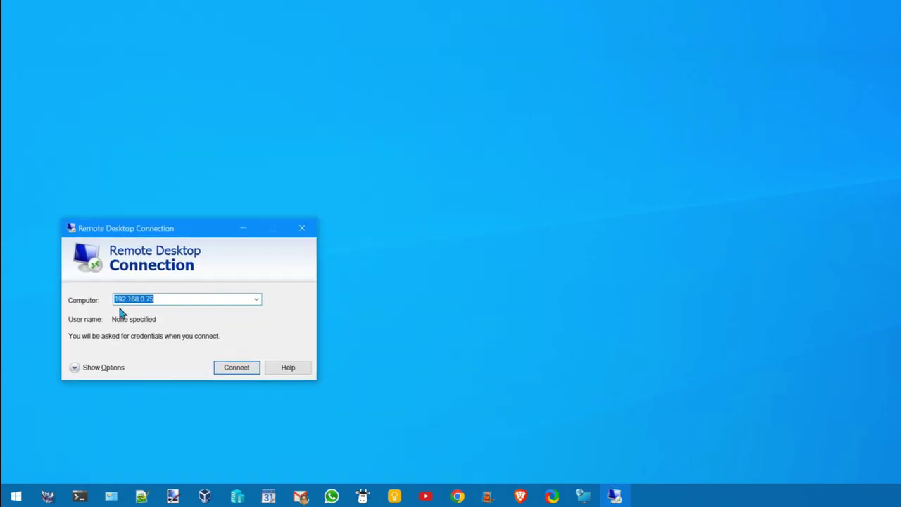
click(236, 368)
text(zane)
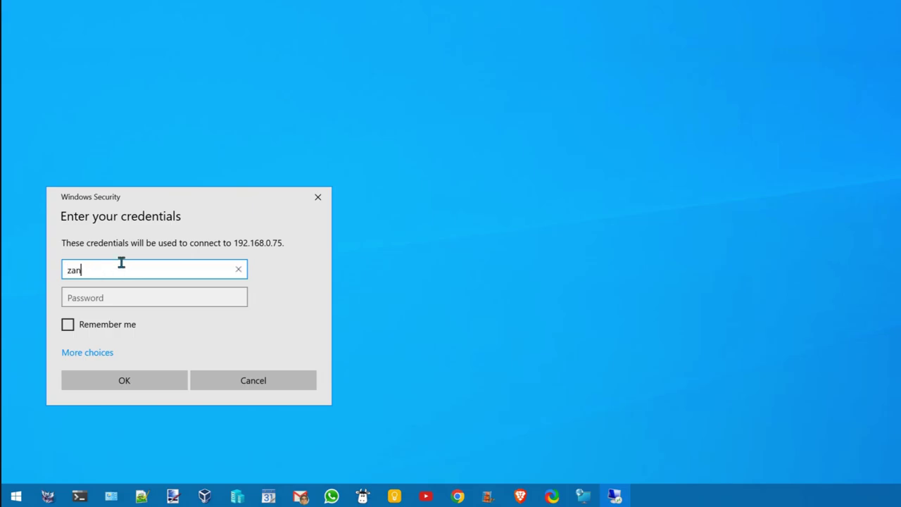
key(Tab)
text(•••)
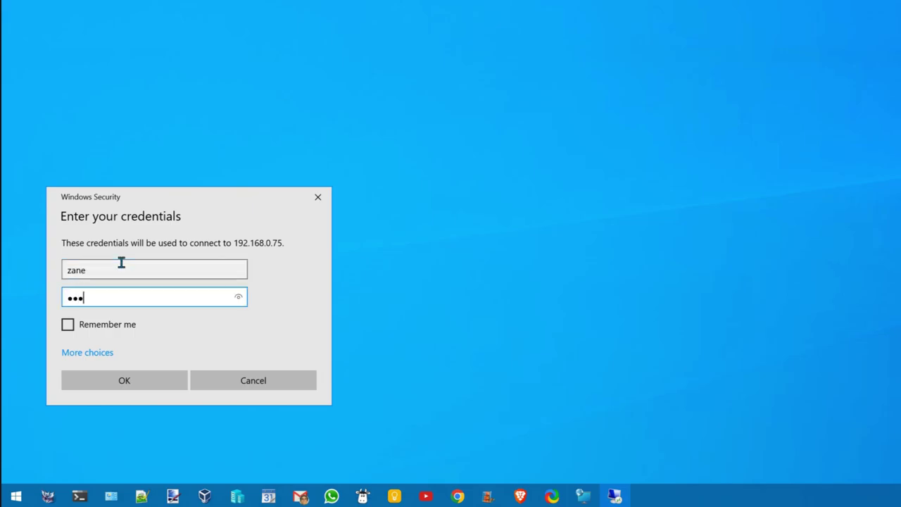
click(157, 378)
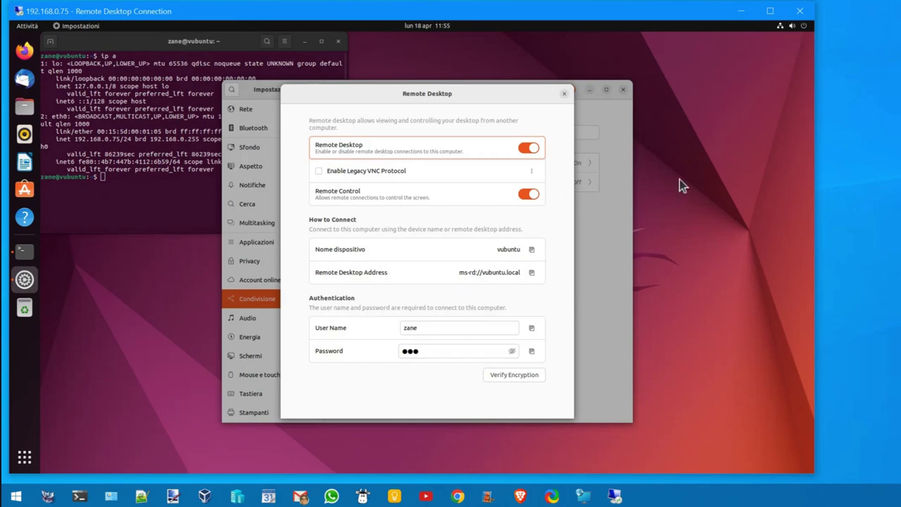
In the remote session, close the Remote Desktop dialog, minimise Impostazioni and Terminale, and show the application grid
right_click(149, 14)
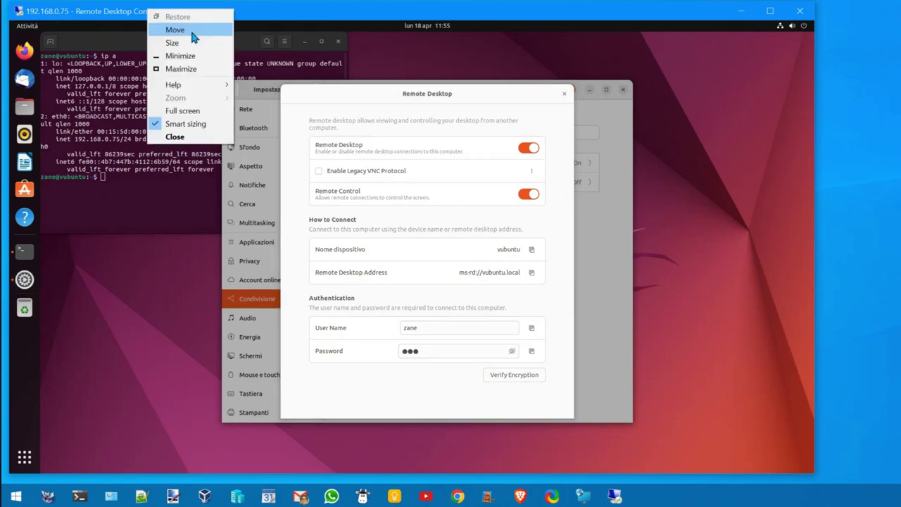
click(135, 312)
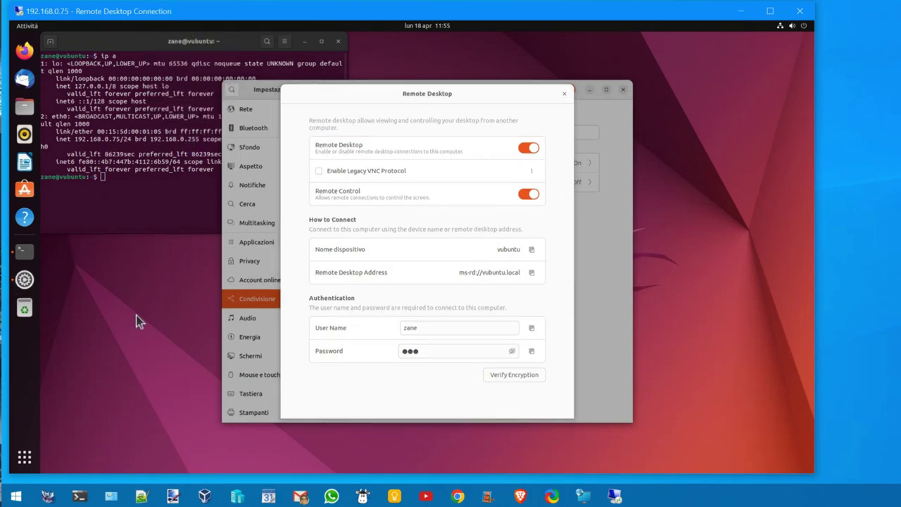
click(564, 94)
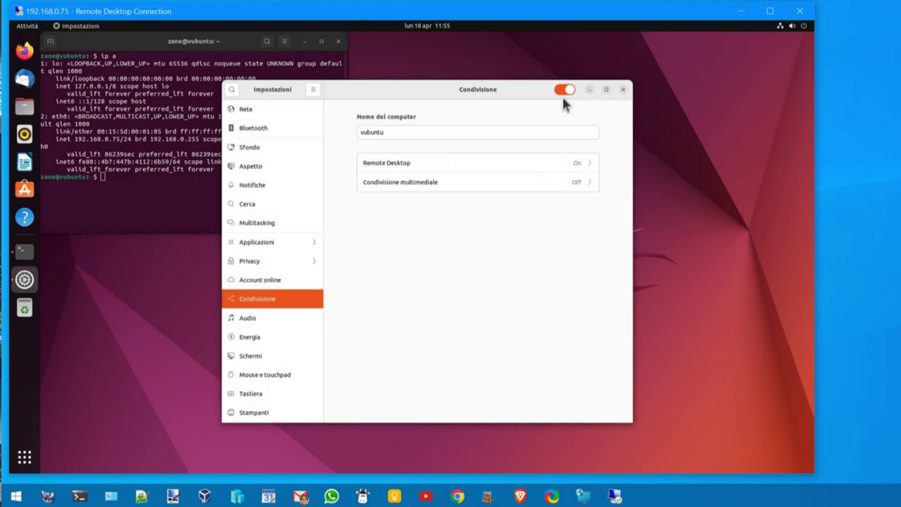
click(590, 89)
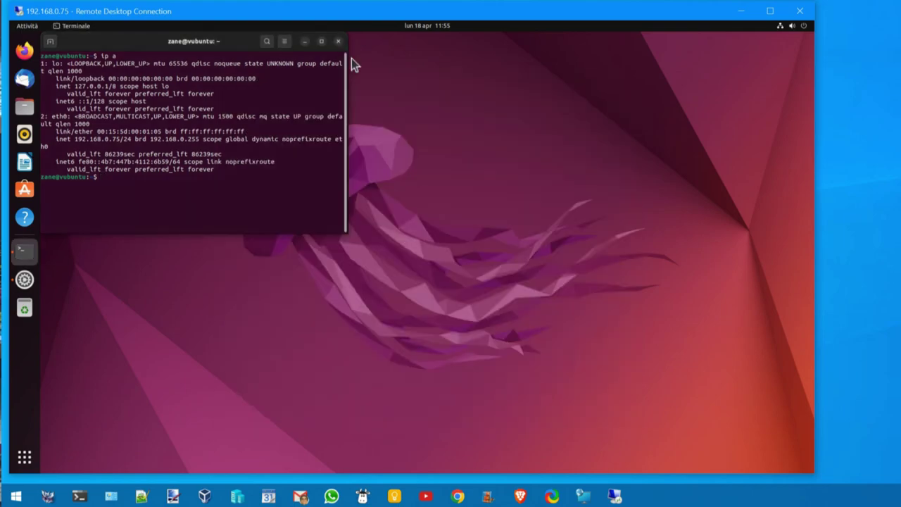
click(304, 42)
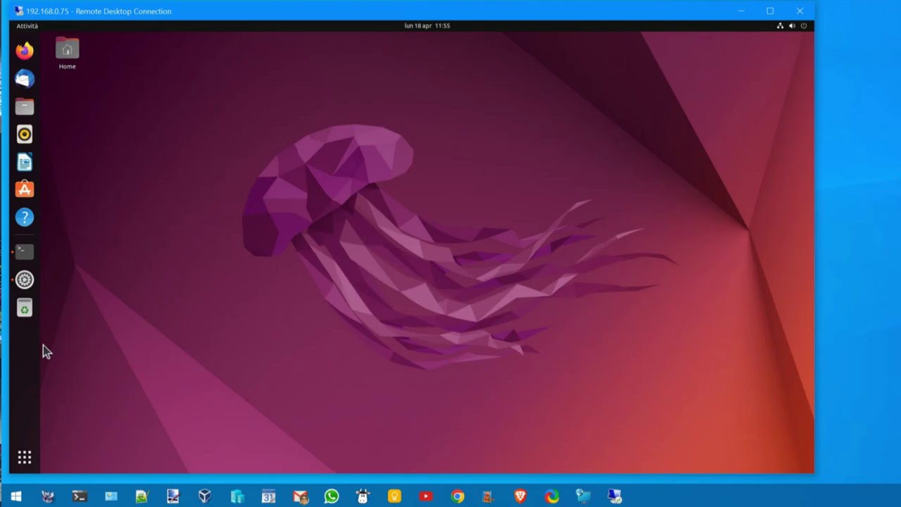
click(38, 461)
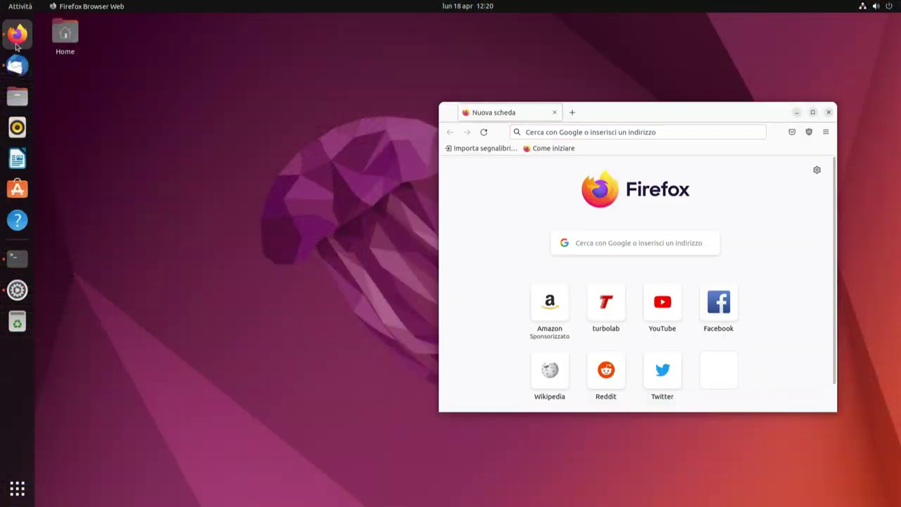
Open the Firefox main menu to reach the Aiuto entries
click(826, 132)
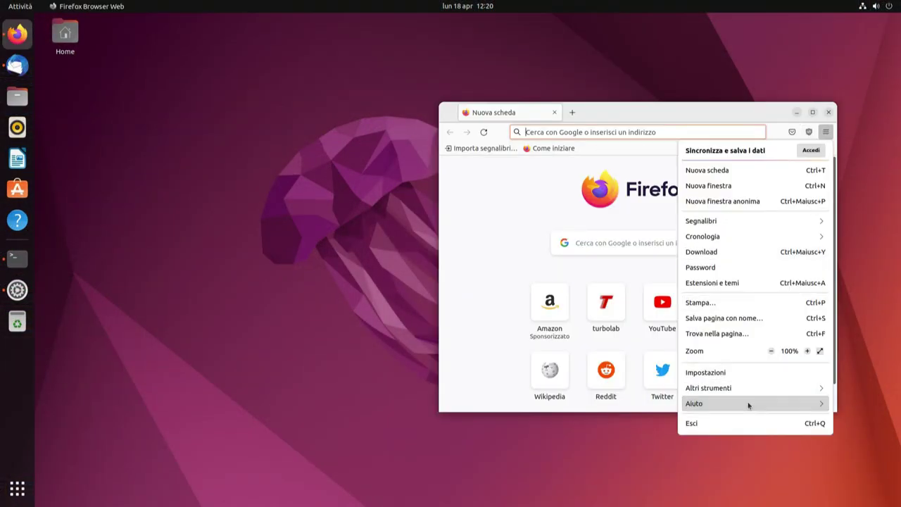